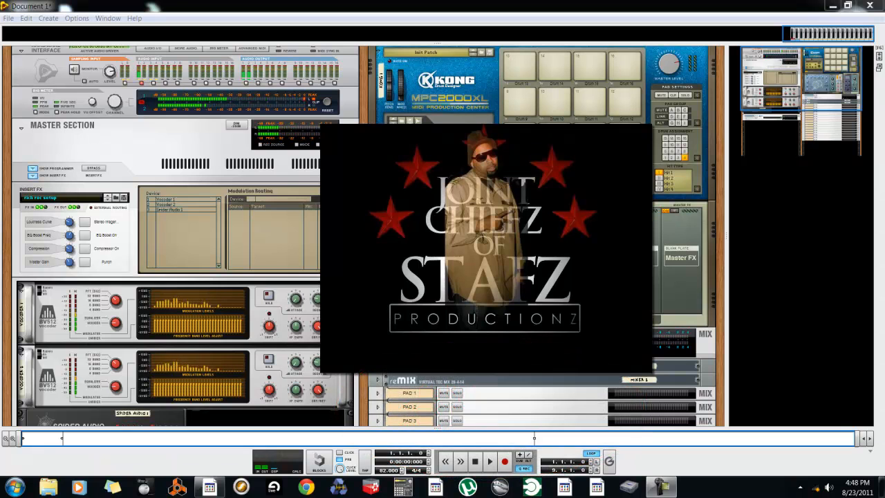
- Trigger the empty pads in the lowest row of the Kong drum designer
left_click_drag(815, 92, 837, 88)
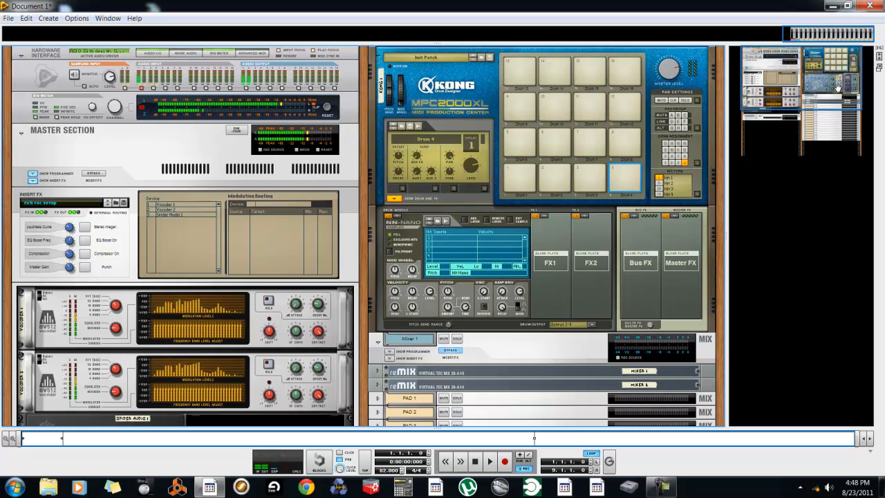
left_click(516, 180)
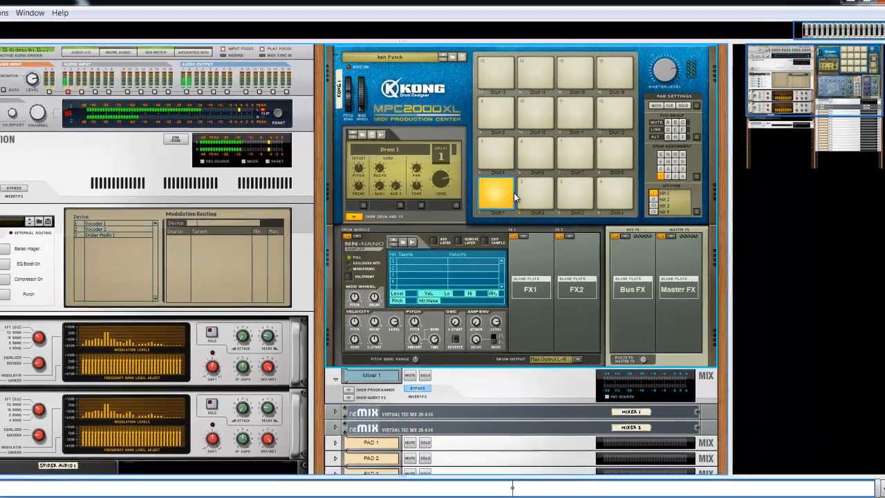
left_click(556, 180)
left_click(586, 181)
left_click(563, 243)
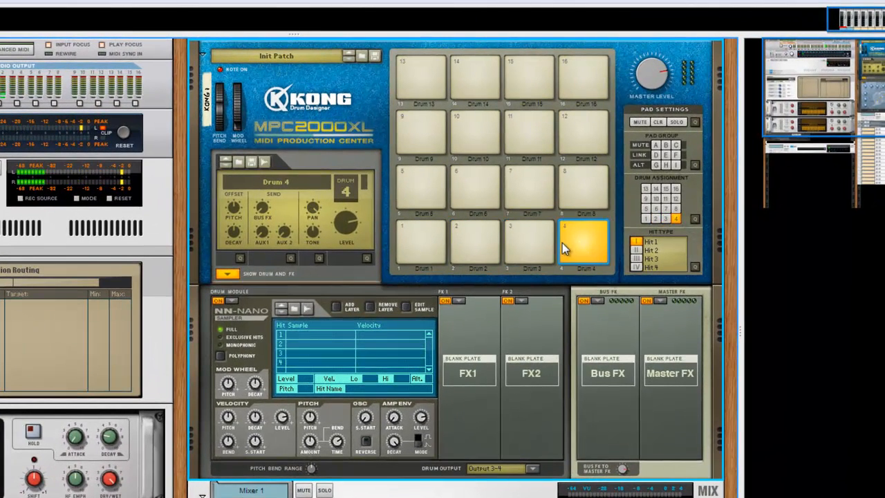
left_click(419, 188)
- Load the sample Kick (16) from the Kickz folder of the Trick Daddy & Trina Kit onto pad 1
left_click(423, 246)
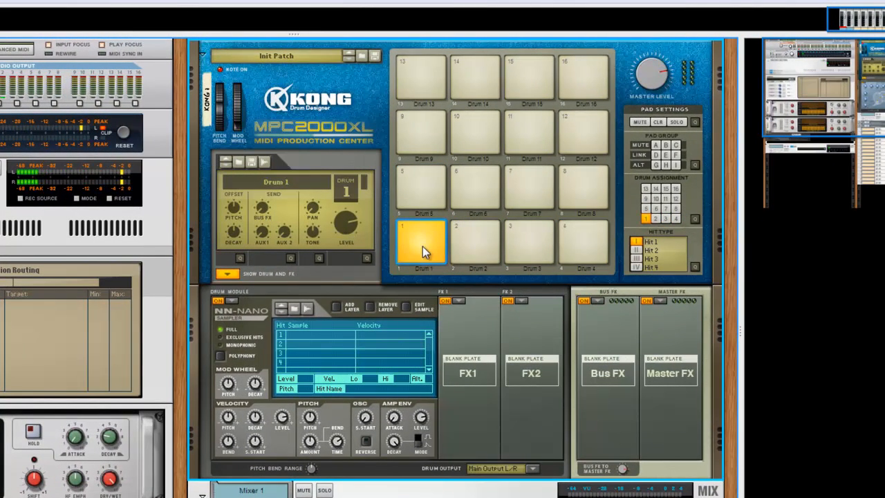
left_click(295, 310)
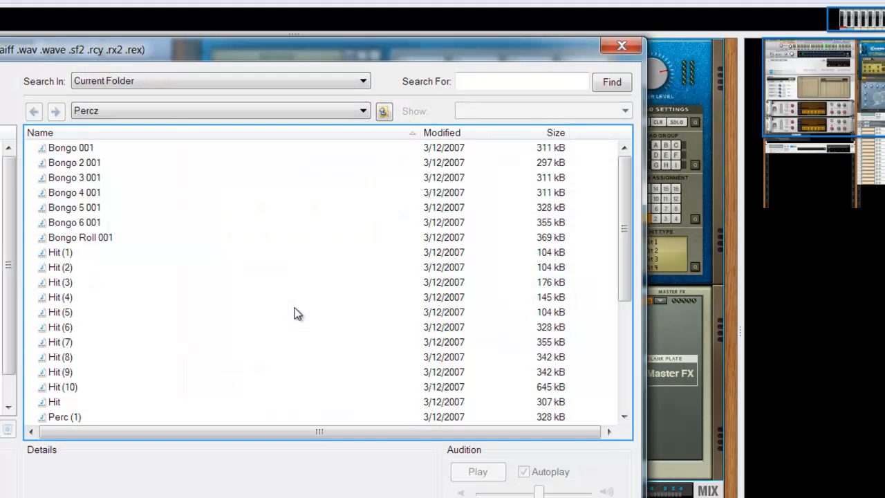
left_click_drag(623, 262, 557, 145)
left_click(384, 111)
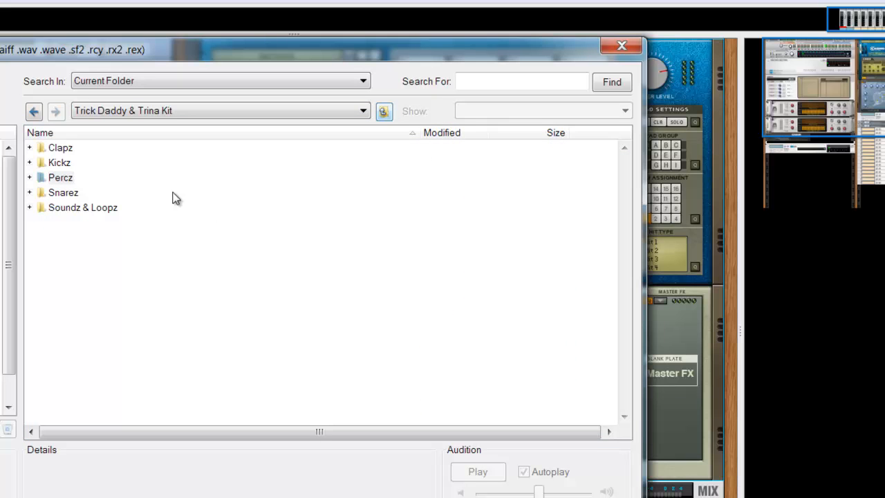
double_click(61, 163)
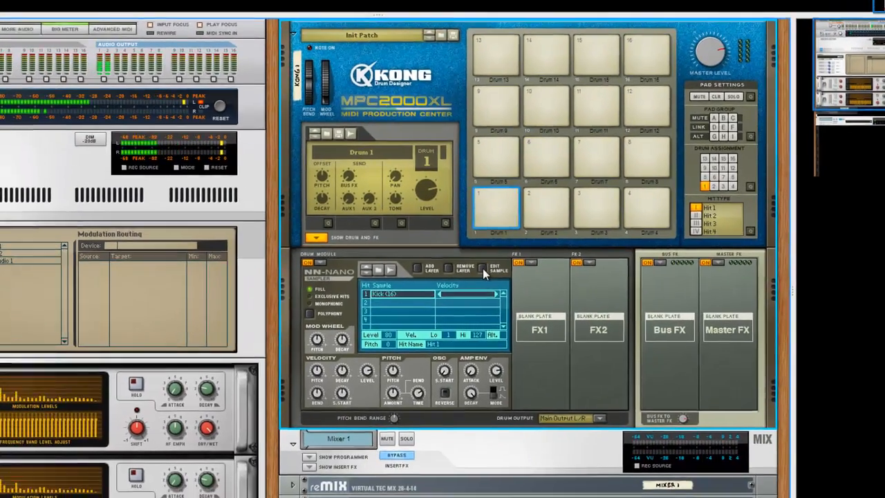
- Examine the Kick (16) waveform in the sample editor, close it without saving, and audition pad 1
left_click(433, 302)
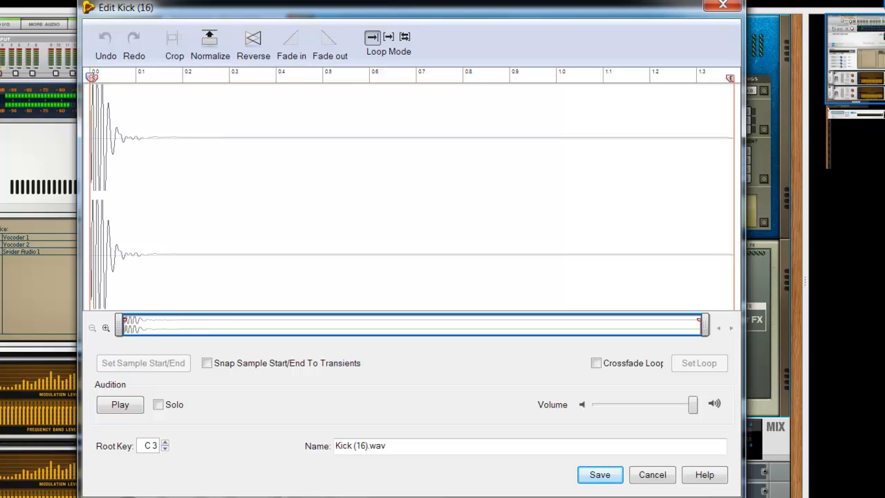
left_click(651, 475)
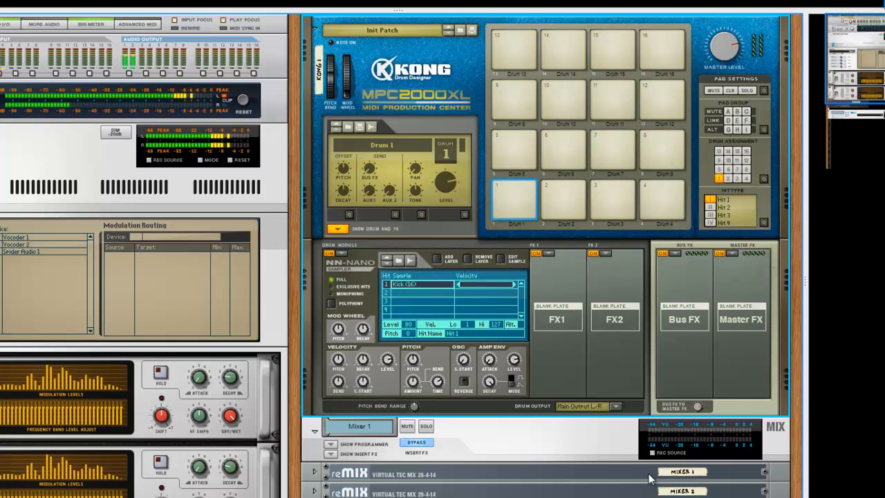
left_click(518, 186)
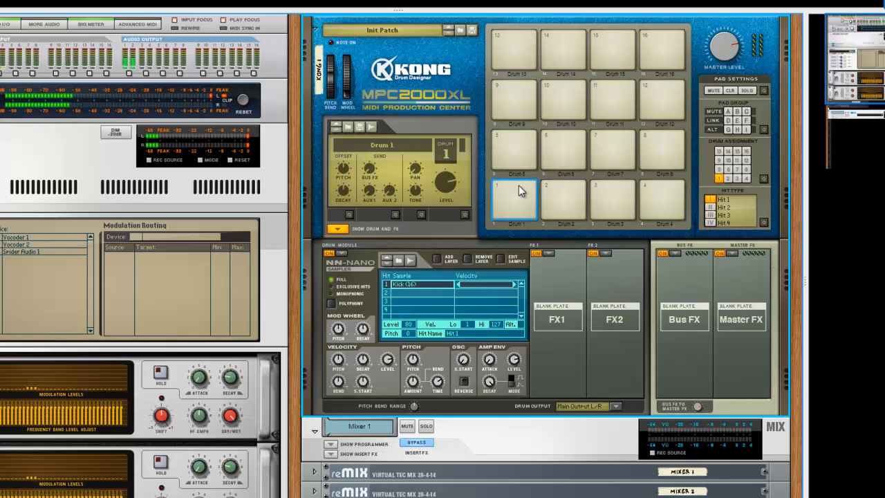
left_click(518, 185)
left_click(519, 186)
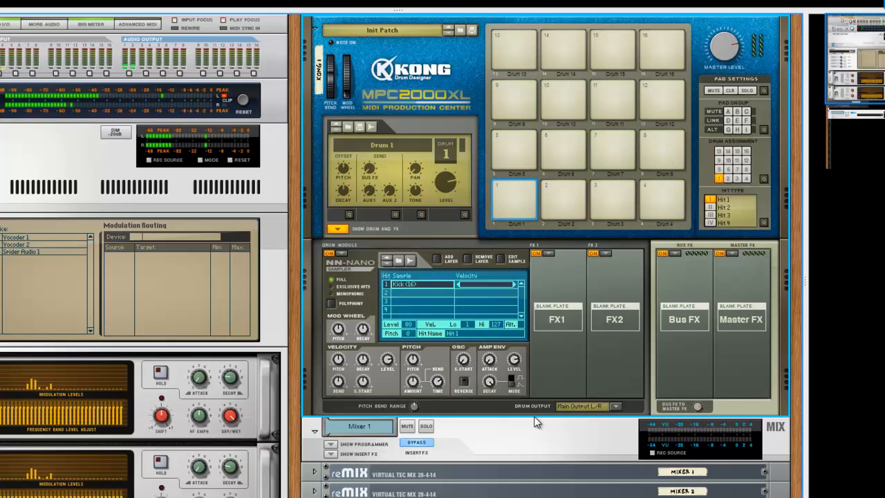
- Load a Parametric EQ in drum 1's FX1 slot and a Transient Shaper in its FX2 slot
left_click(546, 253)
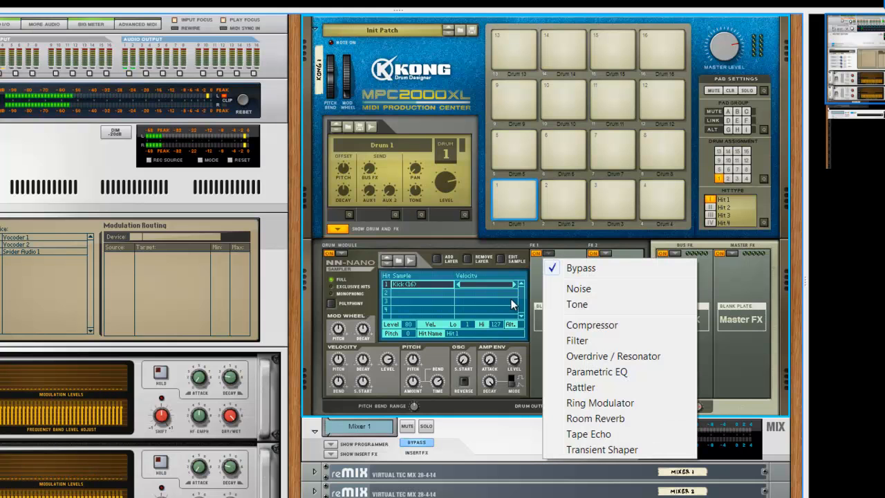
left_click(565, 373)
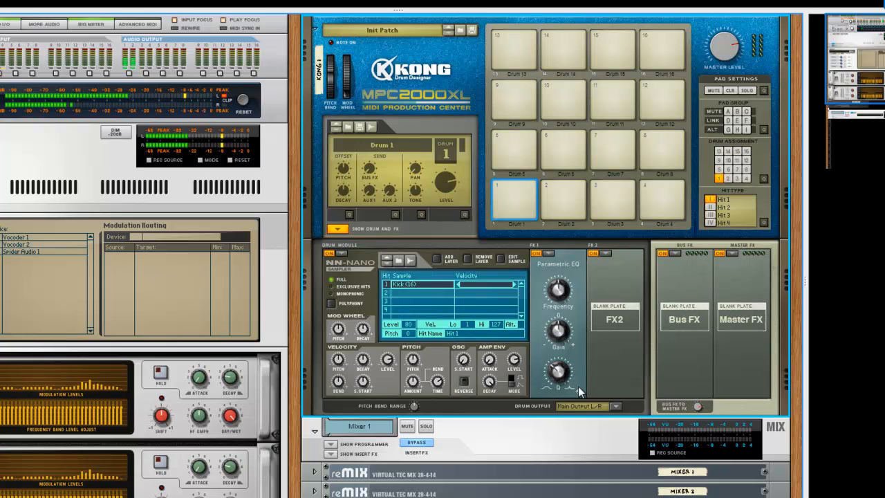
left_click(605, 253)
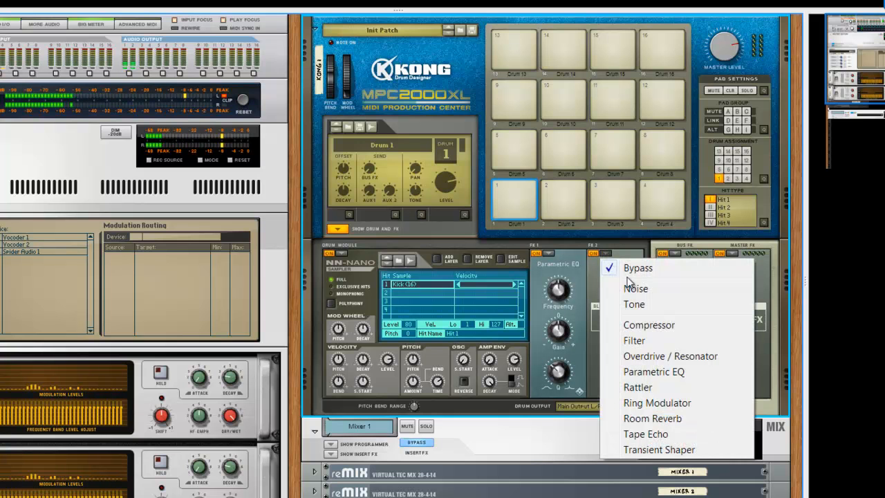
left_click(665, 449)
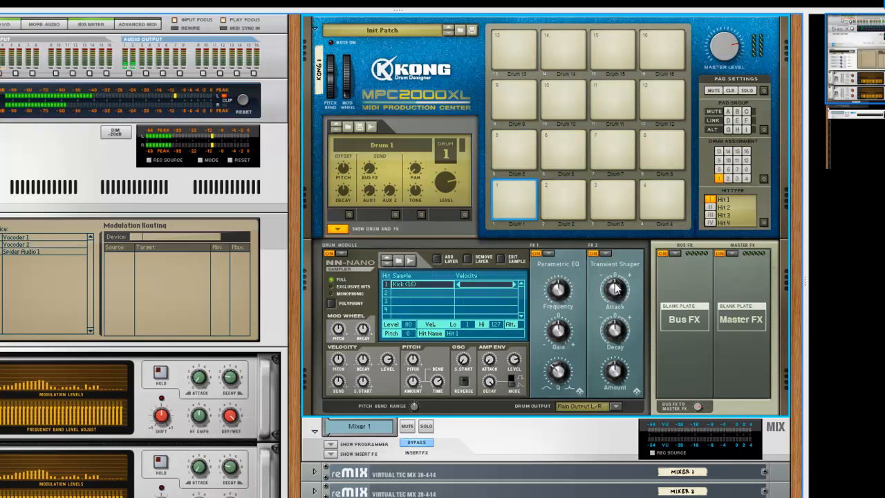
mouse_move(620, 325)
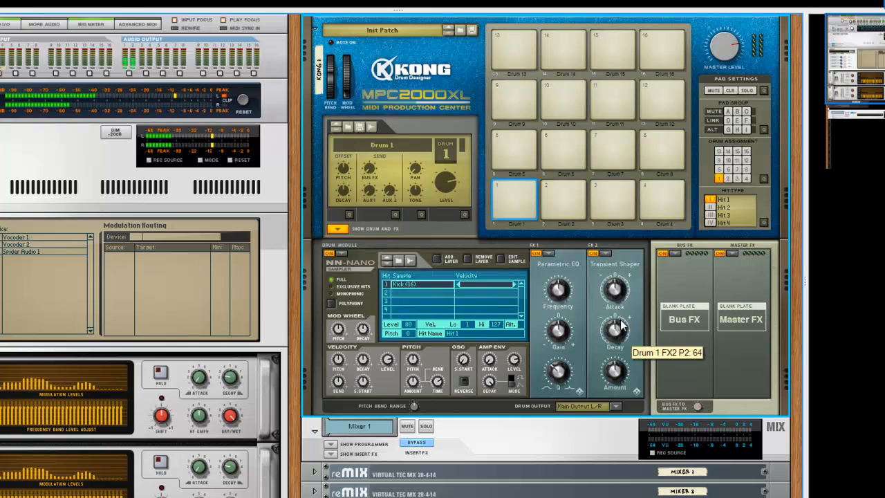
- Set drum 1's FX1 and FX2 slots back to Bypass
left_click(538, 253)
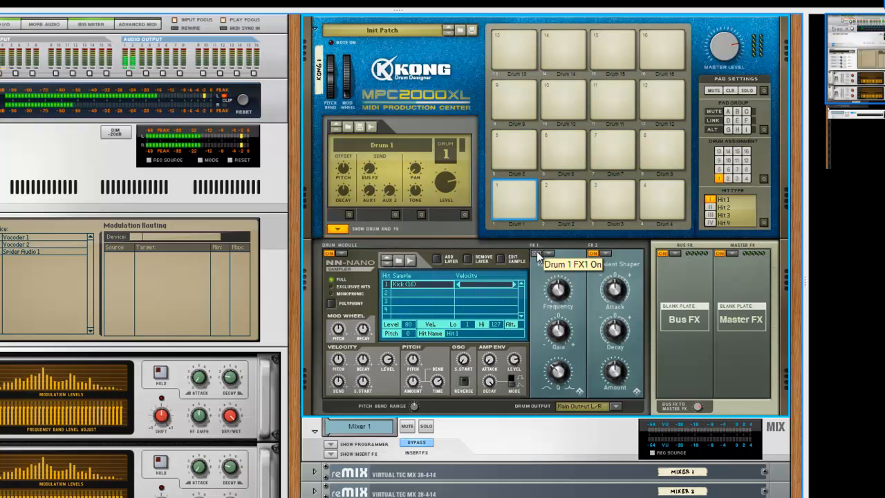
left_click(545, 253)
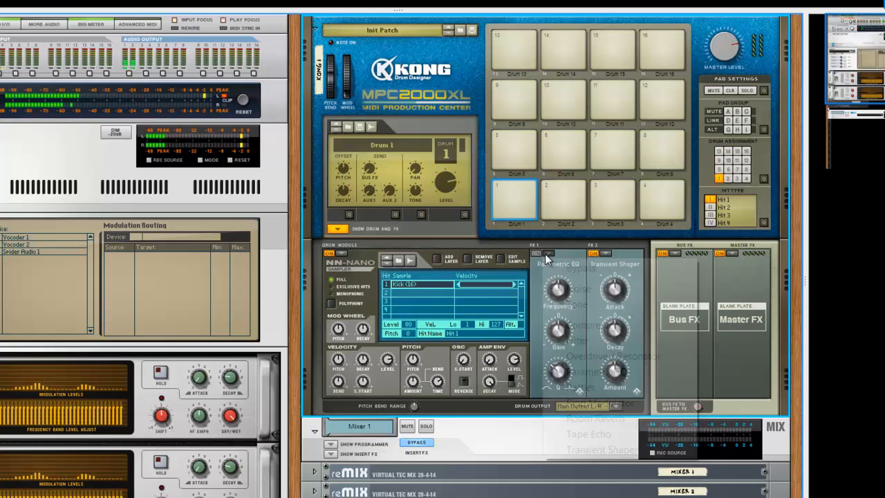
left_click(547, 262)
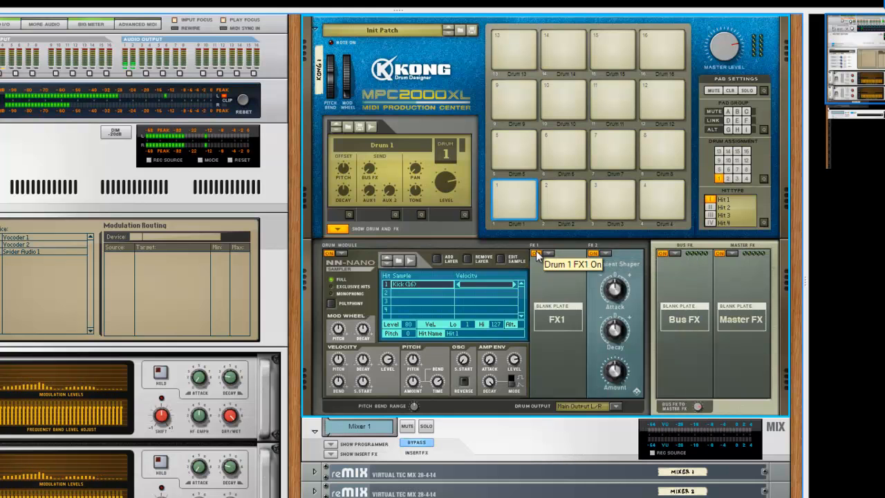
left_click(605, 253)
left_click(609, 268)
- Load a Transient Shaper in drum 1's FX1 slot and audition the kick on pad 1
left_click(547, 253)
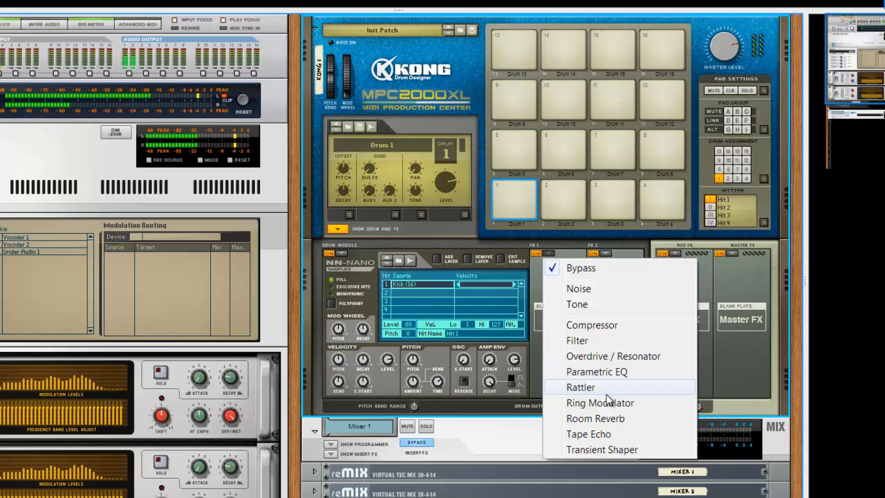
left_click(602, 450)
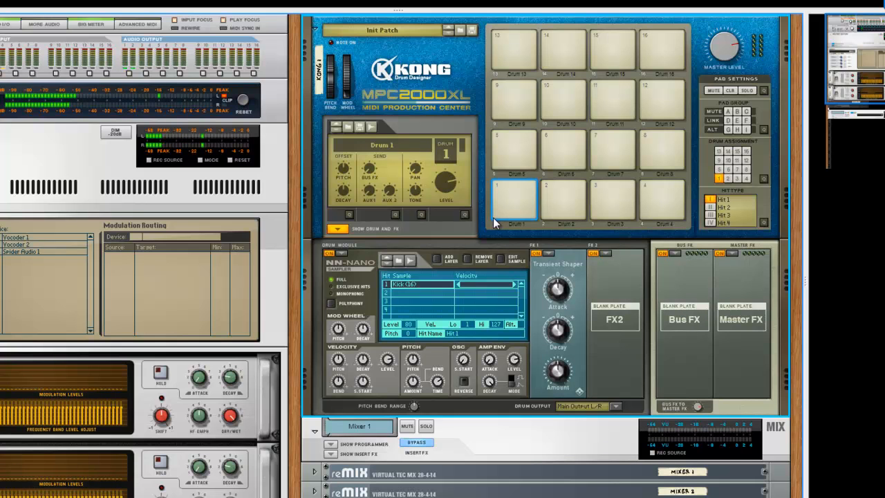
left_click(498, 188)
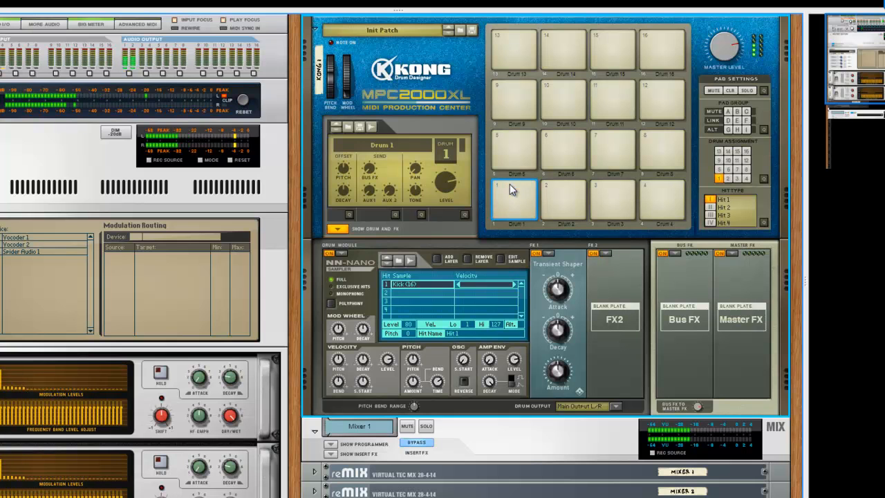
left_click(517, 185)
left_click(529, 185)
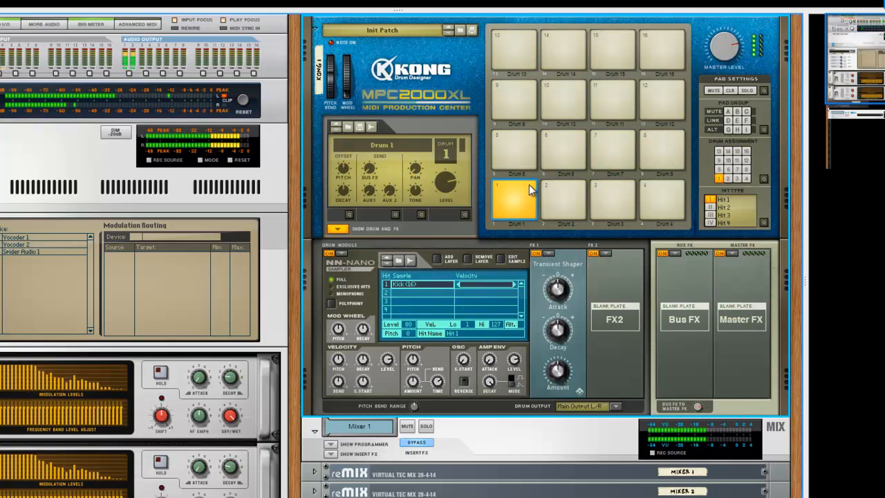
left_click(529, 185)
left_click(529, 186)
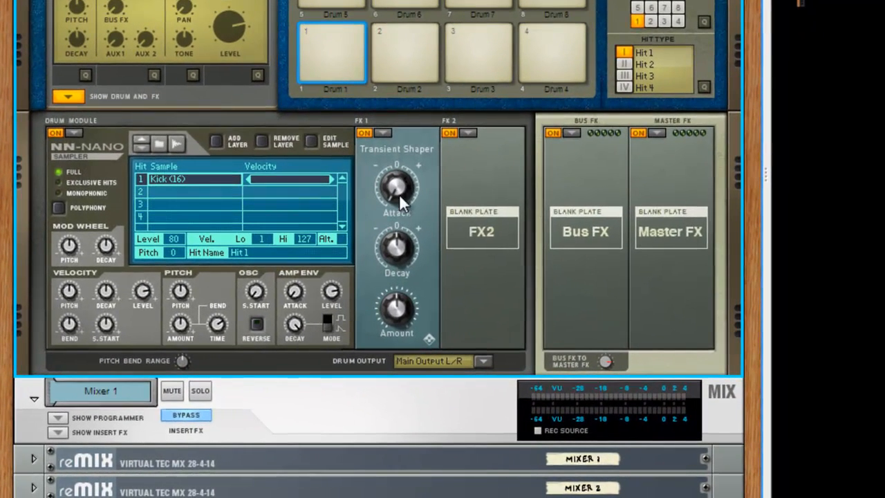
- Audition pad 1 repeatedly with the FX1 Transient Shaper switched on and off to compare the minimum-attack sound with the dry kick
mouse_move(434, 229)
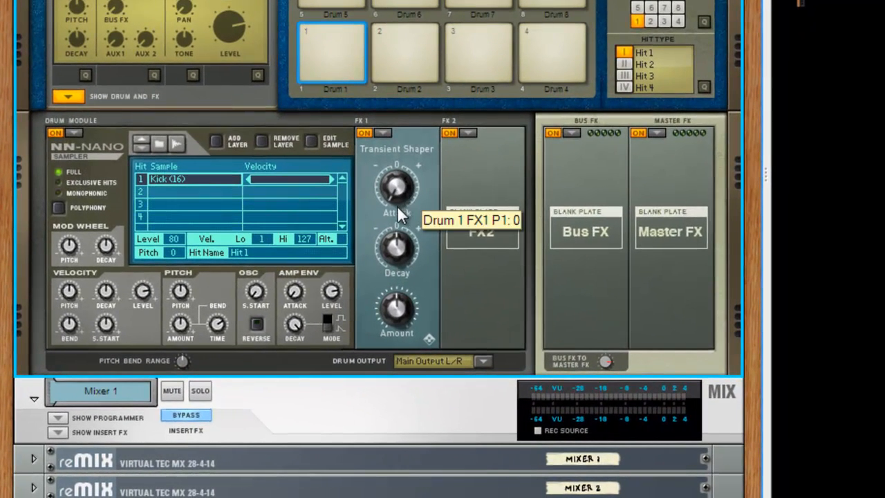
left_click(340, 31)
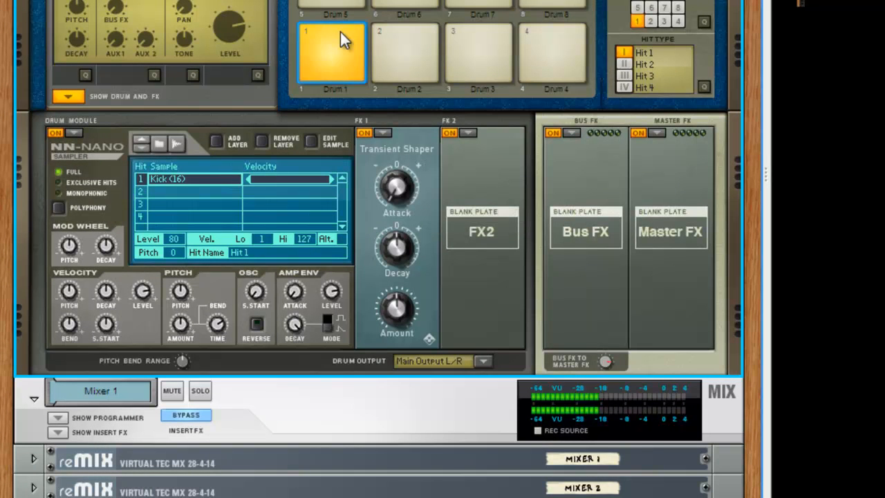
left_click(340, 32)
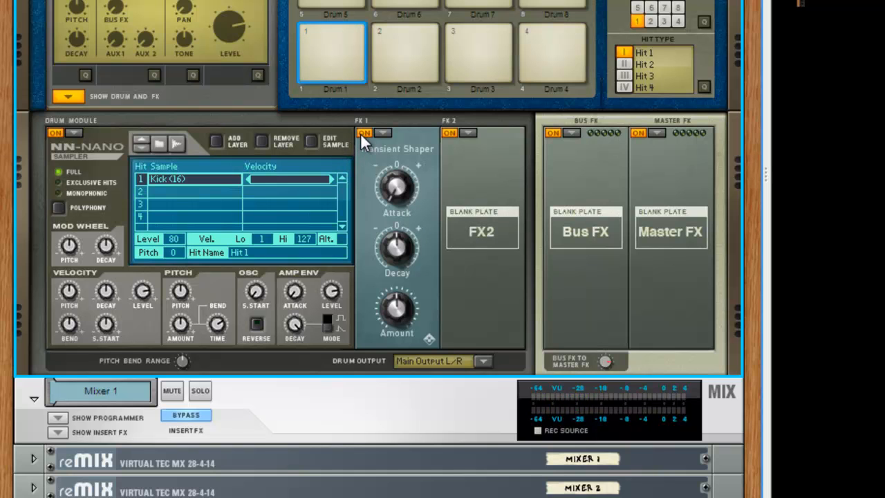
left_click(360, 134)
left_click(338, 33)
left_click(362, 132)
left_click(352, 48)
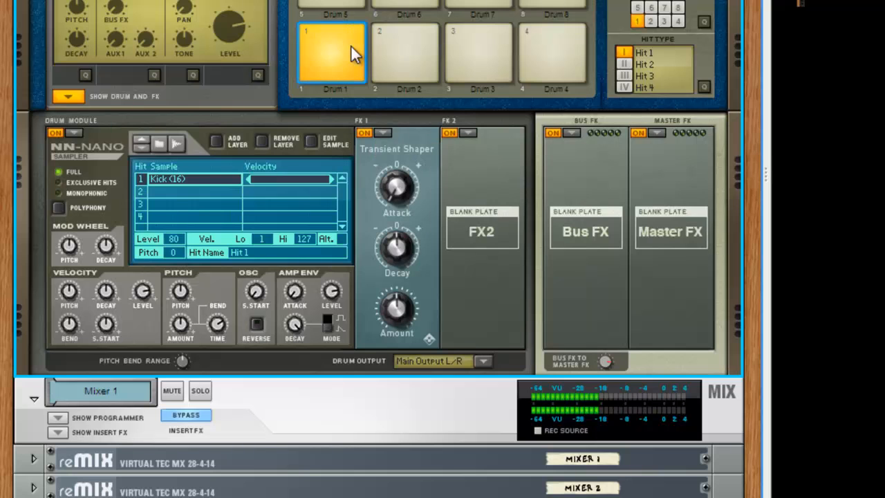
left_click(360, 133)
left_click(352, 53)
left_click(363, 134)
left_click(338, 51)
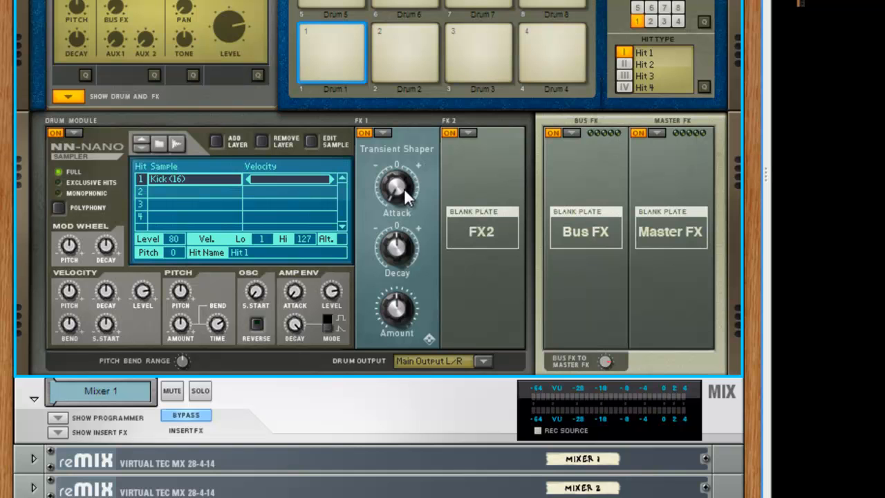
- Raise the Transient Shaper's attack to its maximum and audition pad 1
left_click_drag(404, 188, 403, 0)
left_click(333, 42)
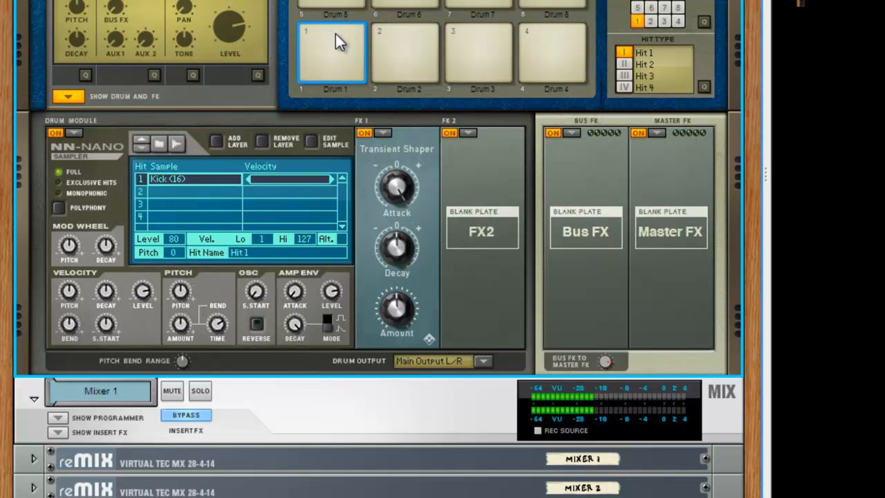
left_click(336, 35)
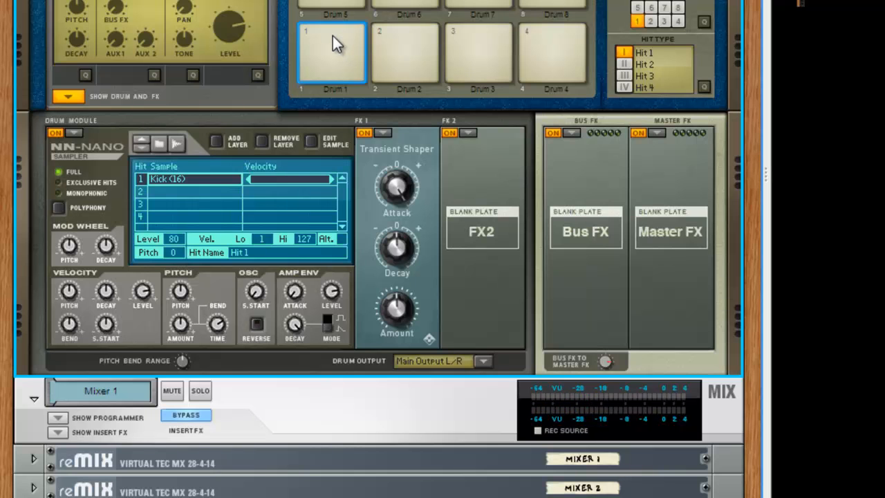
left_click(333, 35)
- Compare the kick on pad 1 with the maximum-attack Transient Shaper switched off and back on
left_click(365, 132)
left_click(352, 68)
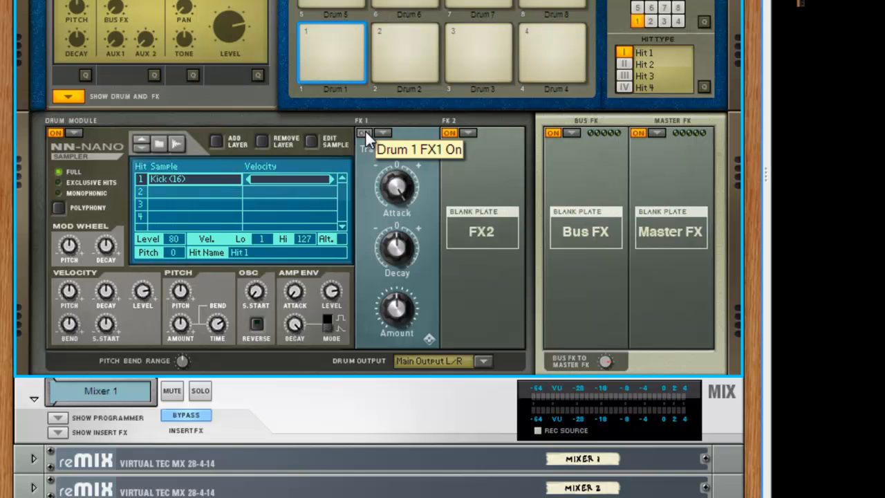
left_click(344, 33)
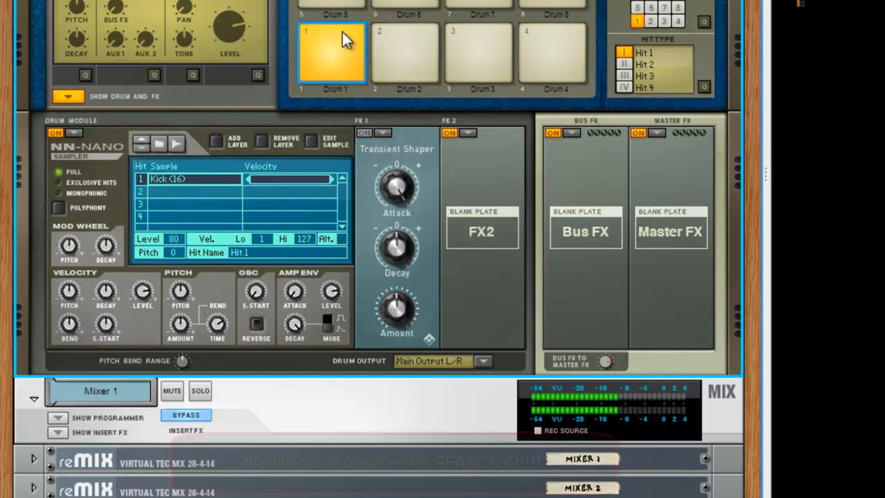
left_click(363, 133)
left_click(340, 68)
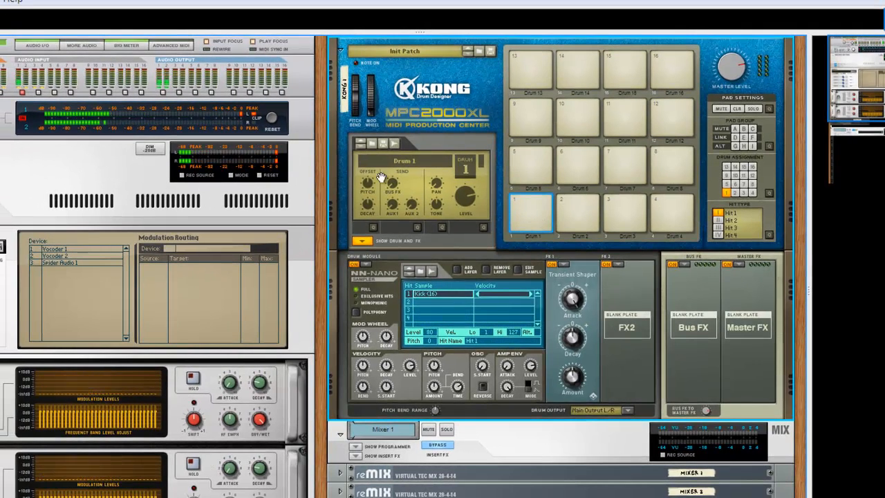
left_click(276, 164)
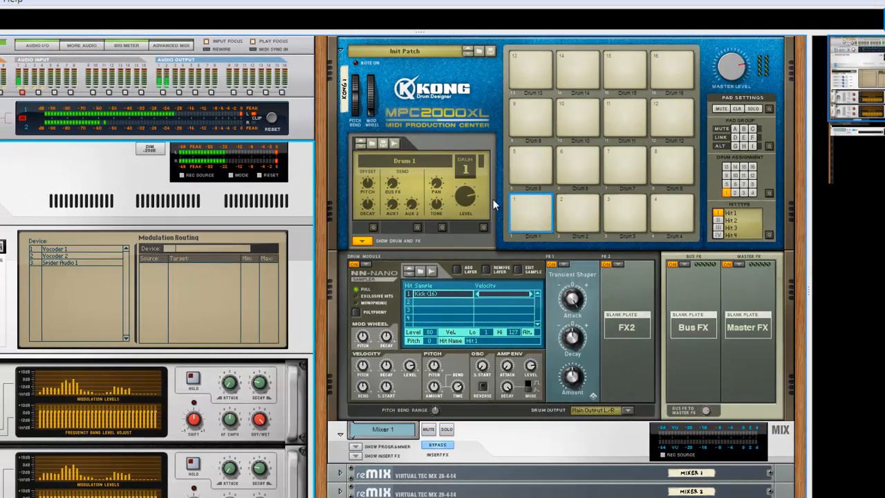
- Set the FX1 Transient Shaper's attack to its maximum of 127 and audition the kick on pad 1 several times
left_click(523, 212)
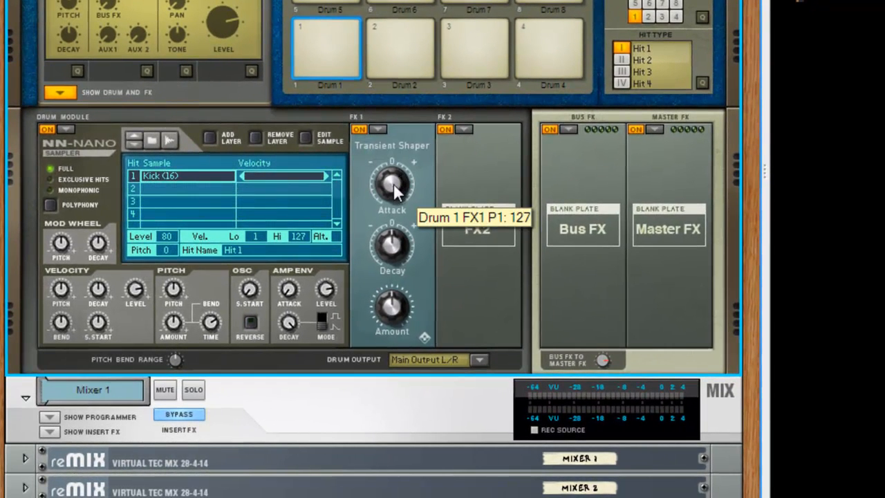
left_click_drag(394, 193, 385, 147)
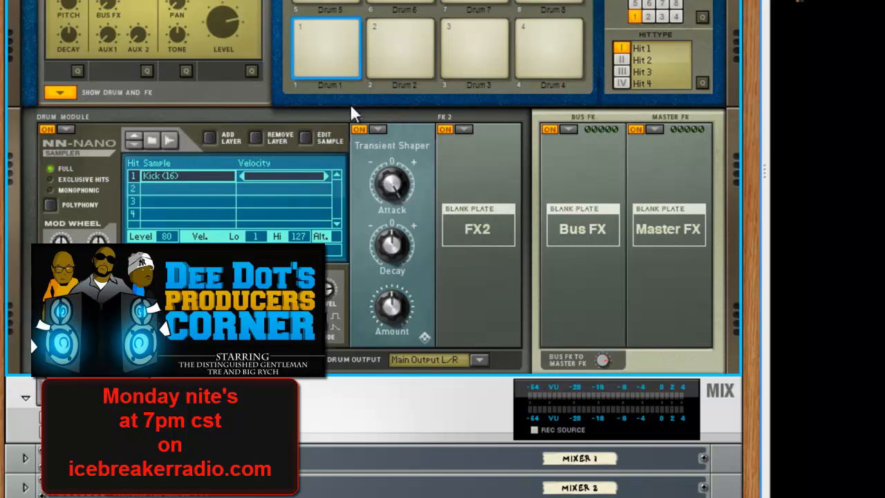
left_click(337, 24)
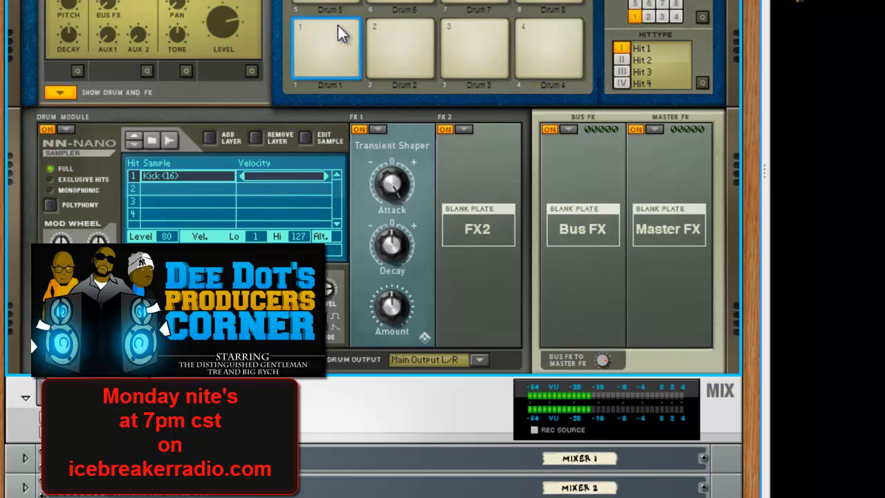
left_click(337, 23)
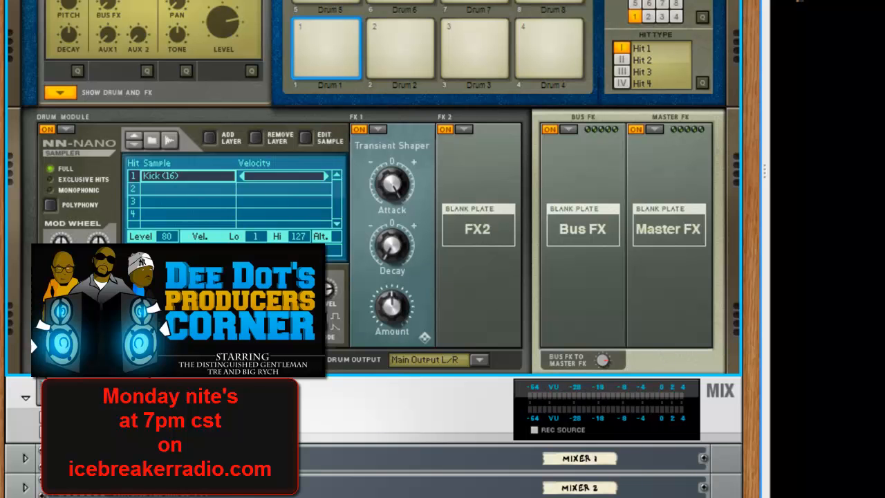
left_click(310, 32)
left_click(310, 33)
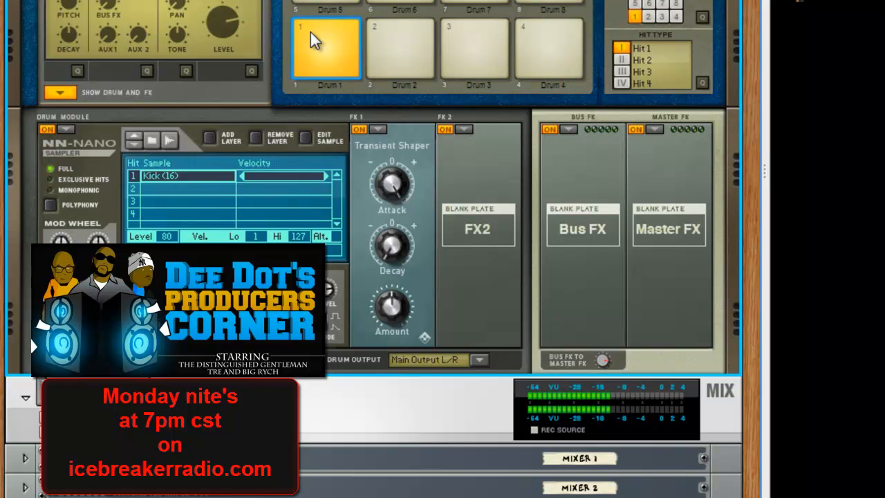
- Compare the kick on pad 1 with the FX1 Transient Shaper bypassed and switched back on
left_click(359, 129)
left_click(323, 39)
left_click_drag(400, 252, 353, 84)
left_click(327, 63)
left_click(358, 129)
left_click(322, 44)
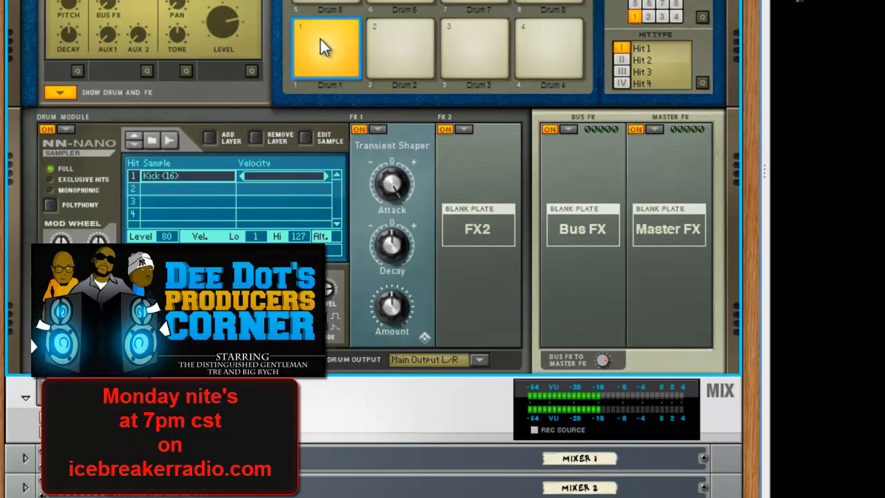
left_click(329, 48)
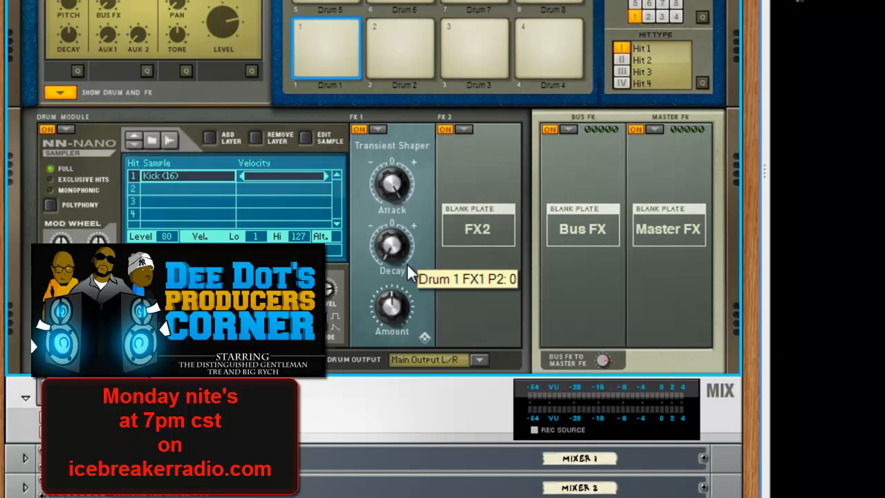
- Raise the Transient Shaper's decay to around its maximum and audition the kick on pad 1 repeatedly
left_click_drag(407, 263, 361, 125)
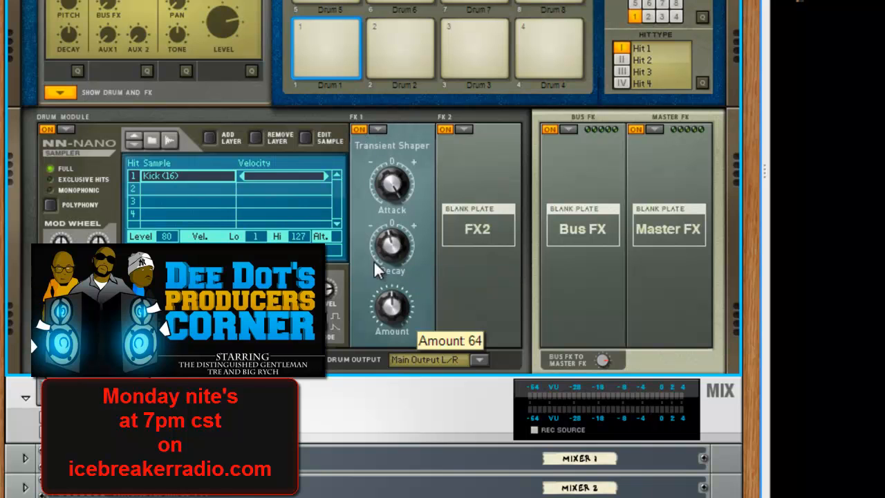
left_click_drag(389, 245, 359, 115)
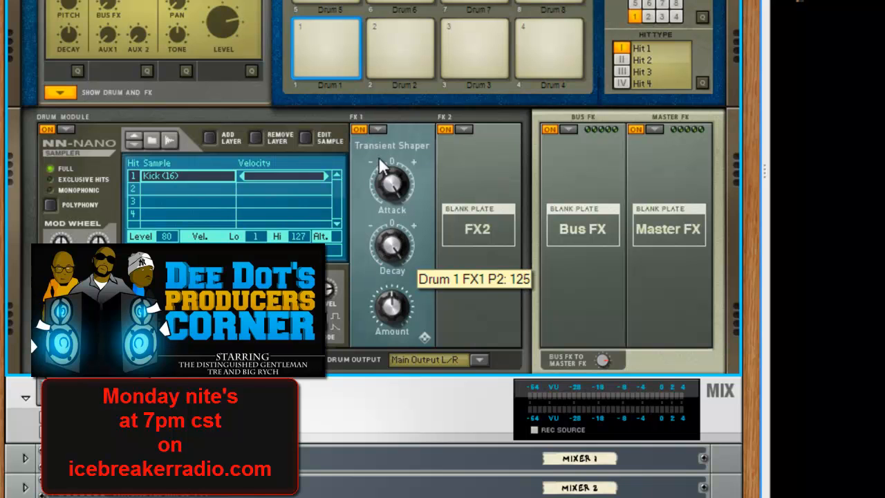
left_click_drag(387, 263, 385, 230)
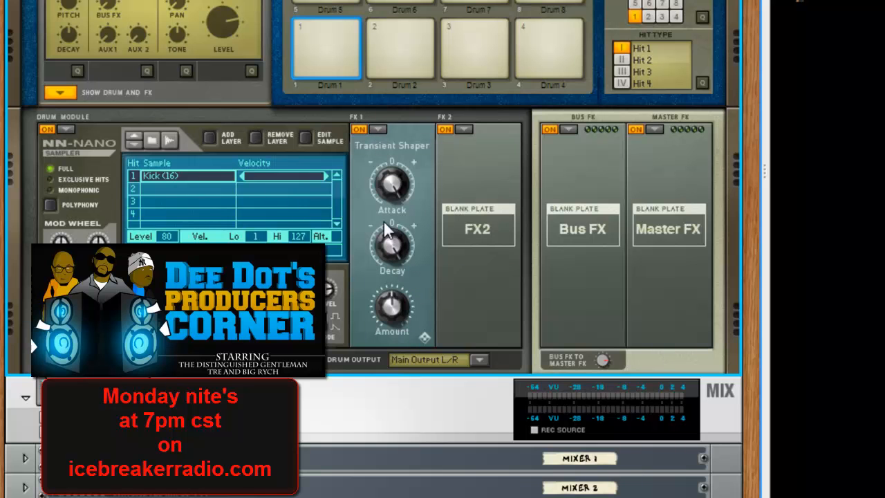
left_click(327, 44)
left_click(328, 43)
left_click(328, 44)
left_click(328, 43)
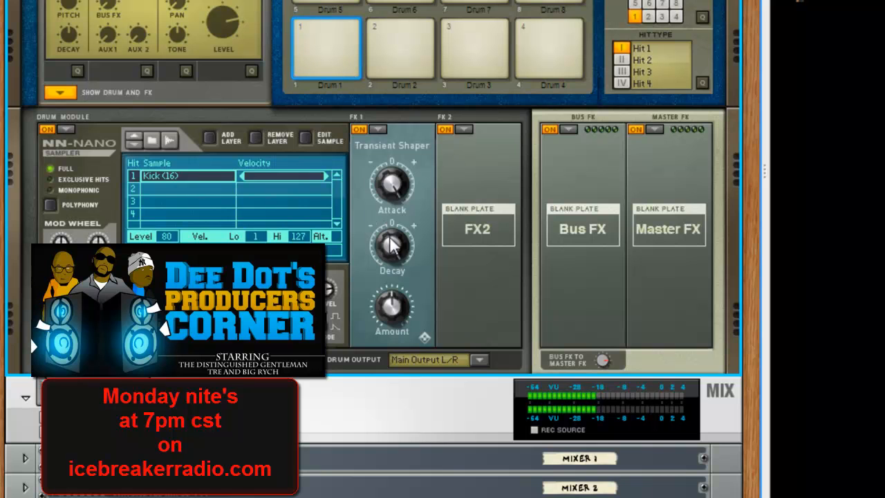
- Compare the kick on pad 1 with the high-attack, high-decay Transient Shaper switched off and back on
left_click(357, 129)
left_click(333, 33)
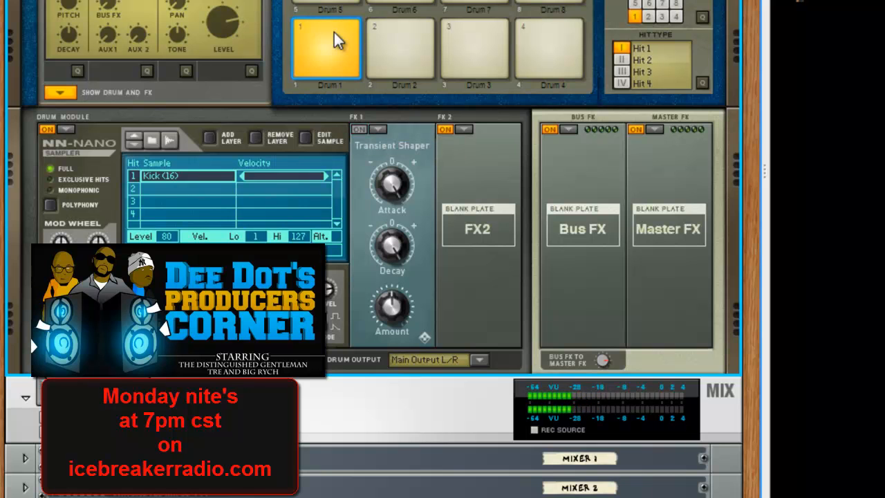
left_click(360, 129)
left_click(342, 45)
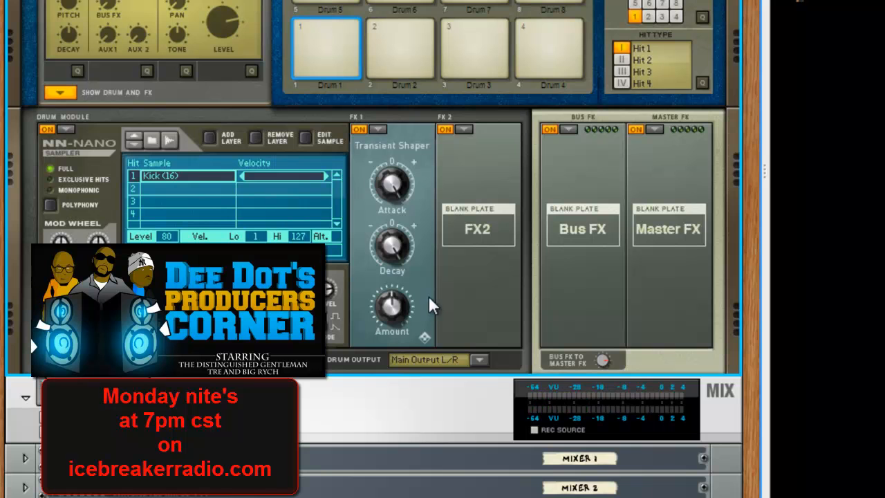
left_click(325, 27)
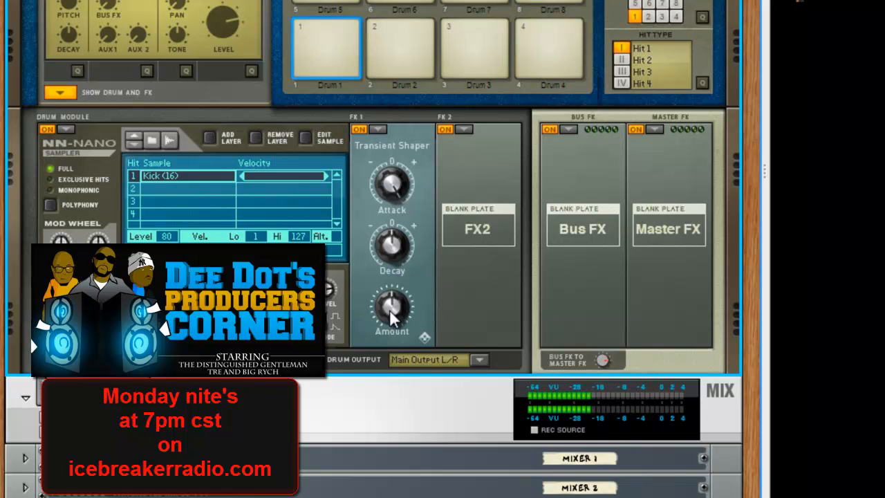
left_click(318, 47)
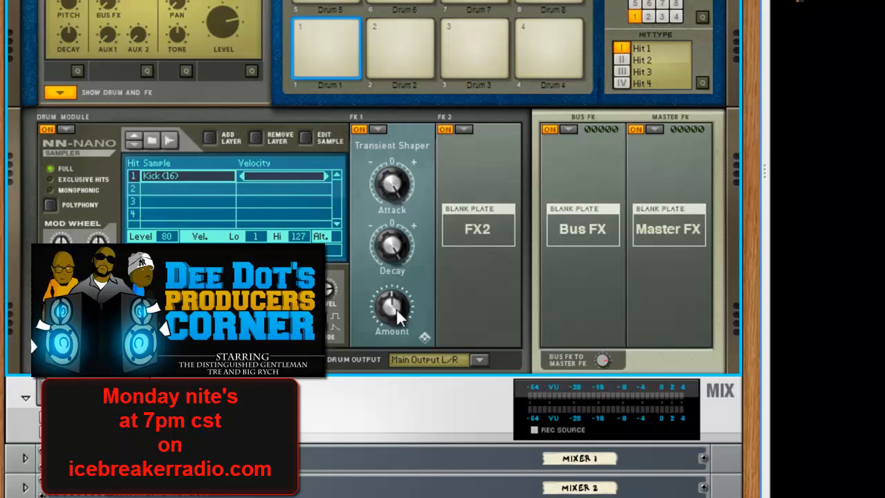
- Raise the Transient Shaper's amount in stages to near its maximum, auditioning the kick on pad 1 at each level
mouse_move(399, 316)
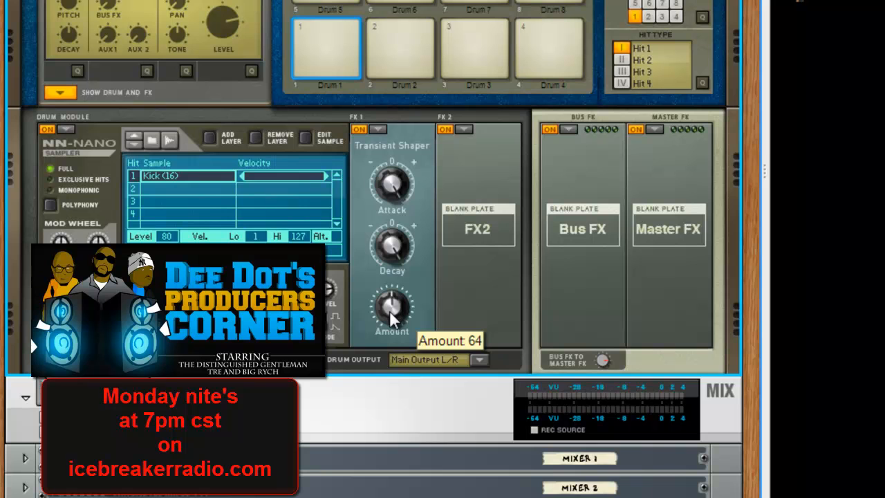
left_click_drag(390, 307, 394, 272)
left_click(331, 44)
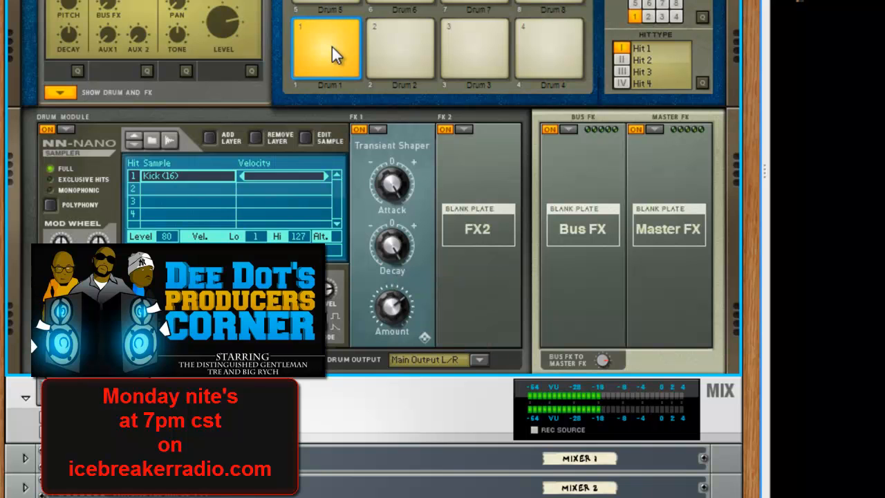
left_click_drag(383, 283, 378, 259)
left_click_drag(392, 312, 389, 297)
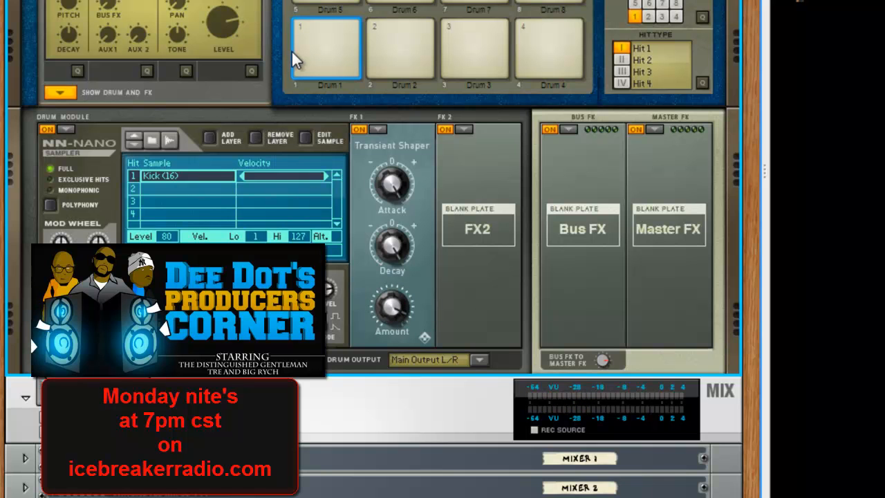
left_click(316, 47)
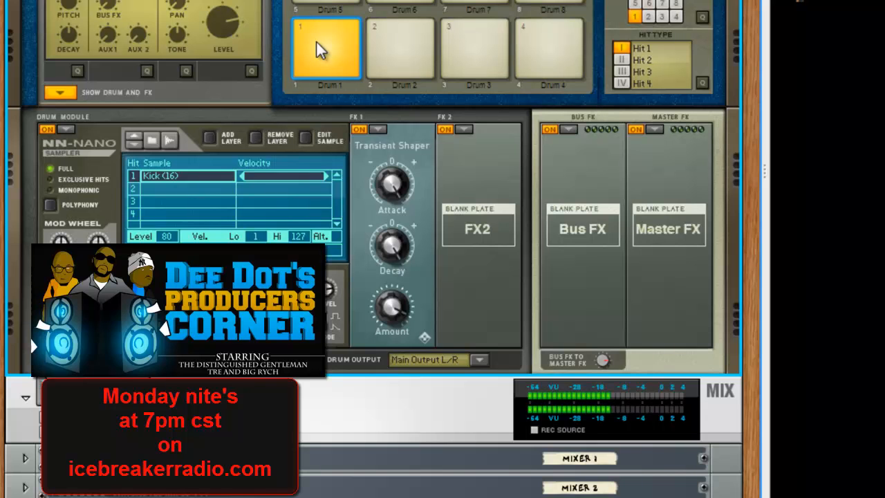
left_click(344, 31)
left_click(347, 31)
left_click(347, 31)
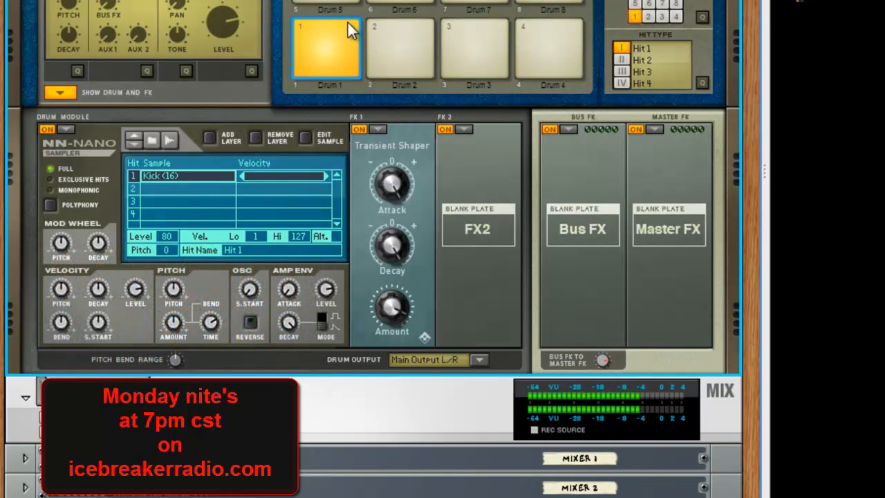
left_click(348, 31)
left_click(348, 32)
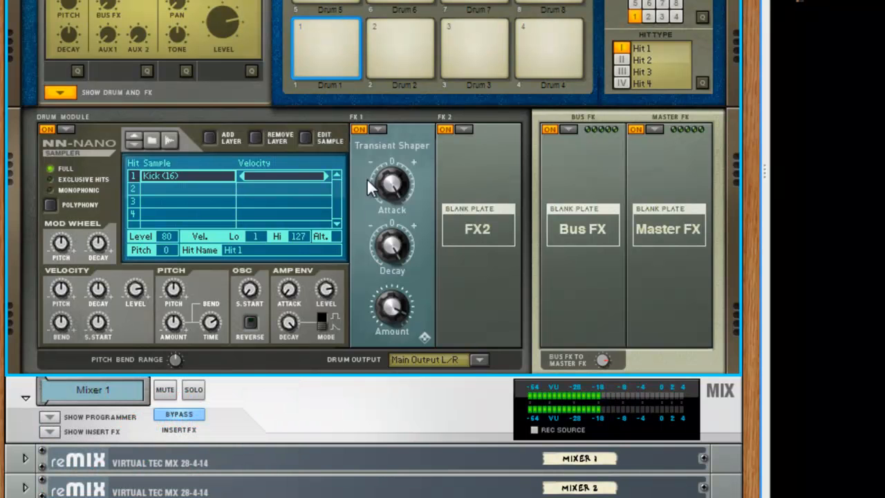
- Compare the kick with the high-amount Transient Shaper switched off and on, and try lowering and raising its amount
left_click(362, 130)
left_click(346, 27)
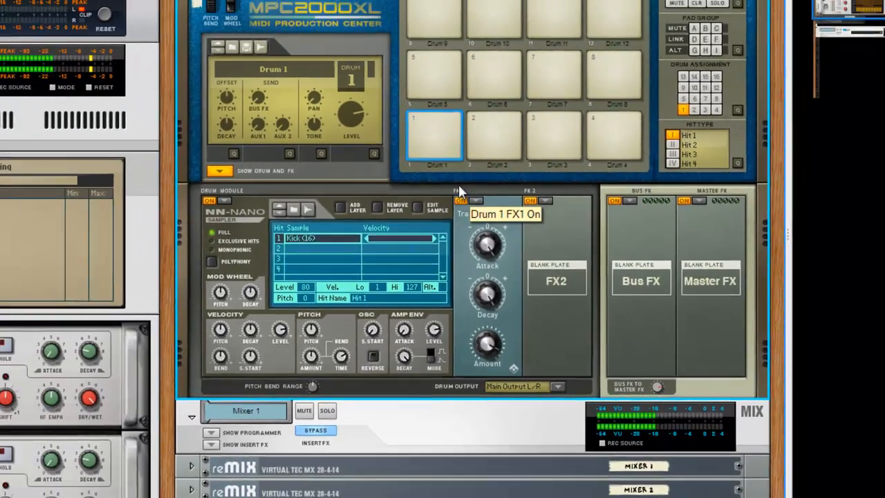
left_click(434, 136)
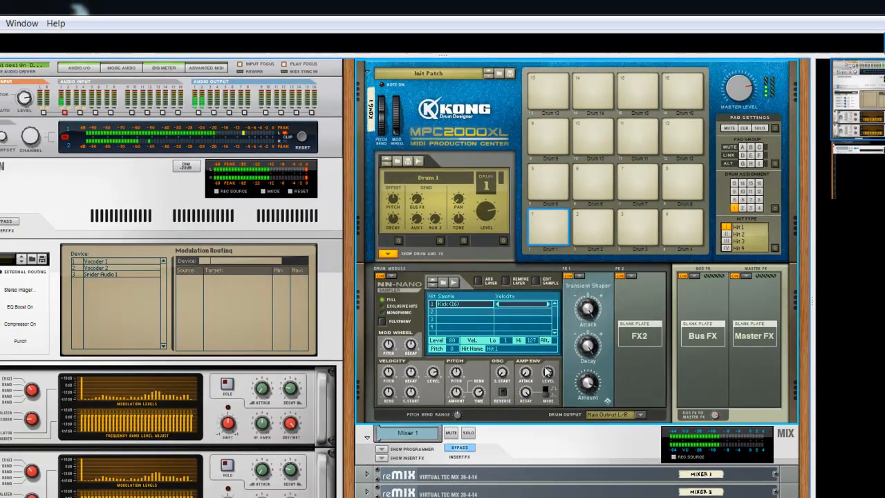
left_click_drag(586, 380, 586, 448)
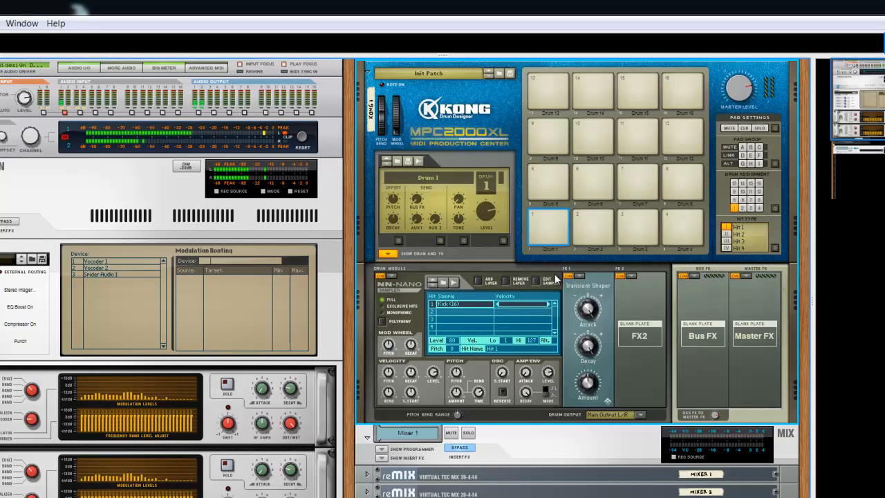
left_click_drag(585, 392, 586, 381)
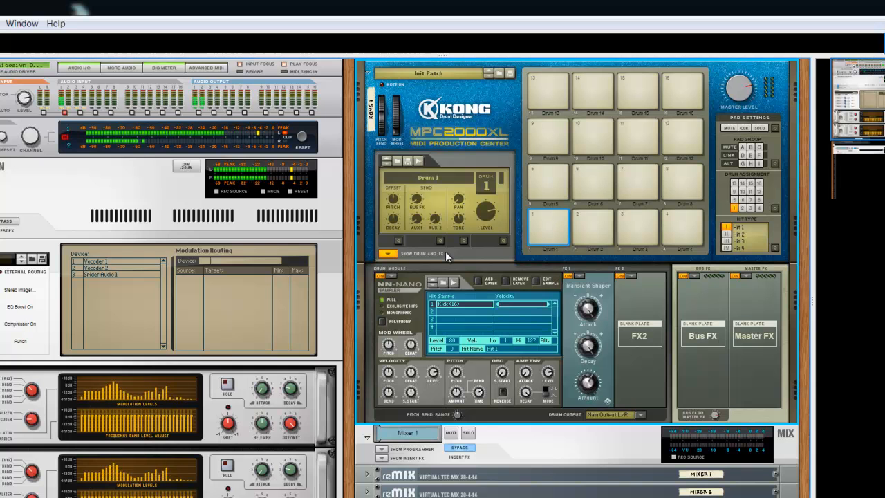
- Replace drum 1's kick sample with Snare (25) from the snare sample folder
left_click(442, 283)
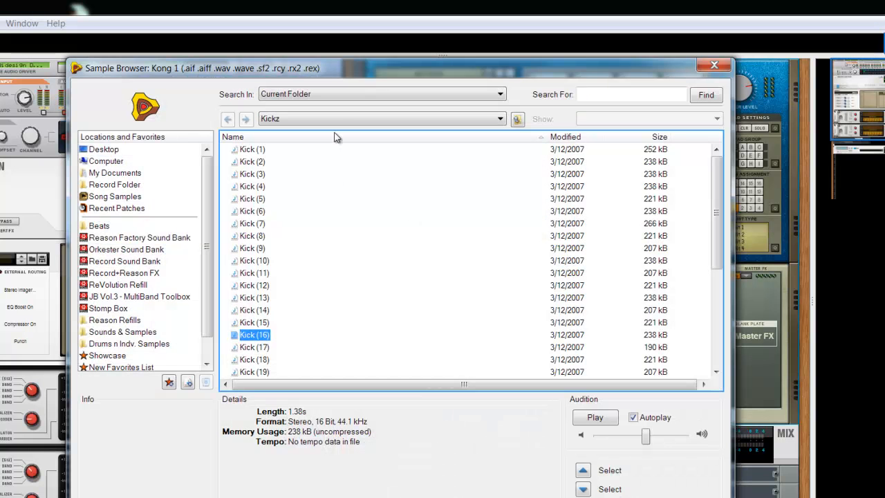
left_click(345, 118)
left_click(327, 197)
double_click(247, 186)
left_click(258, 162)
left_click(257, 188)
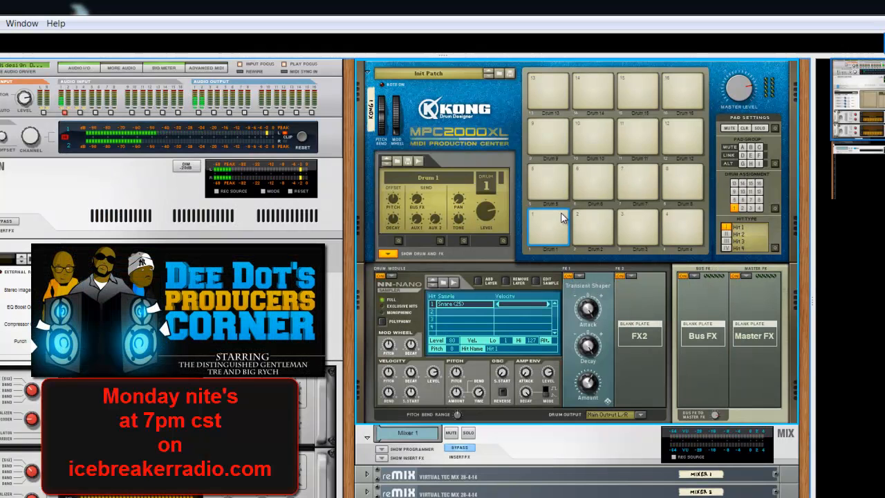
- Audition the snare on pad 1 with the FX1 Transient Shaper switched on, and compare it with the effect off
left_click(564, 218)
left_click(564, 217)
left_click(561, 214)
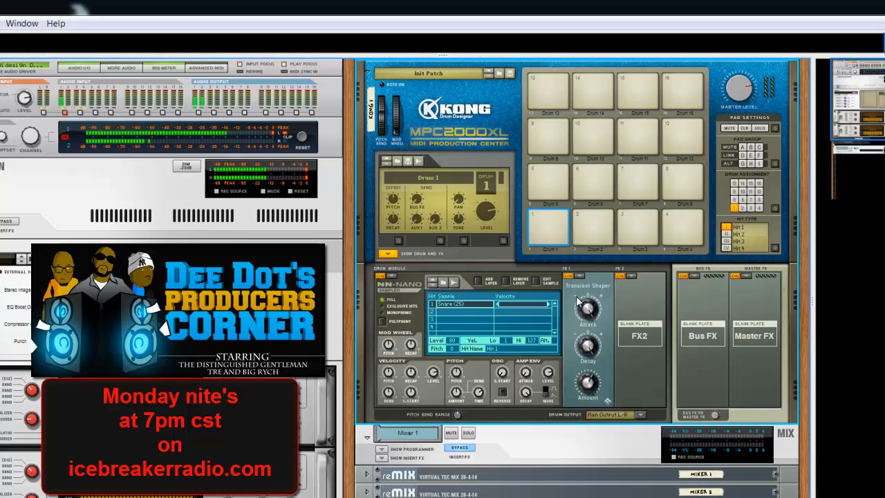
left_click(560, 217)
left_click(568, 278)
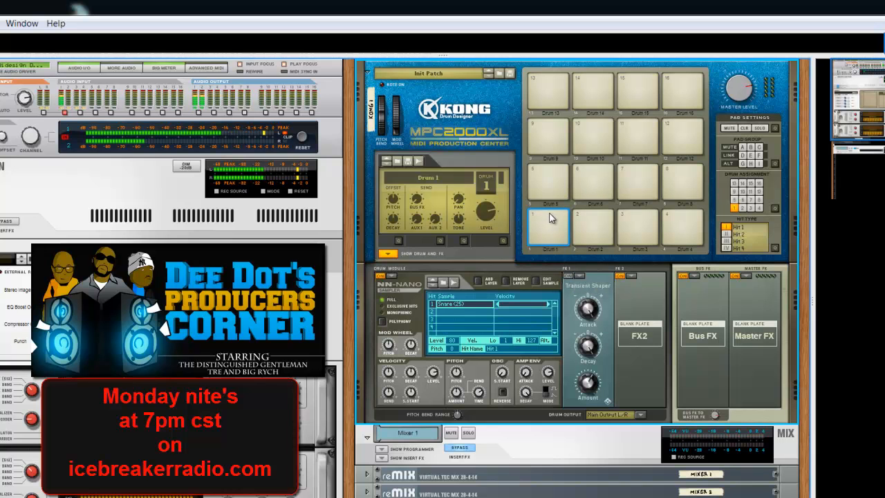
left_click(554, 218)
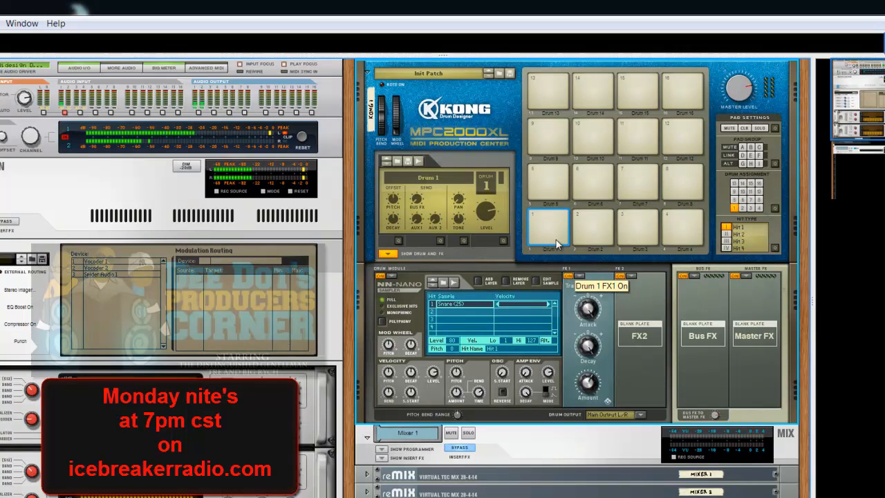
- Adjust the Transient Shaper's attack to 98 and decay to 111 while auditioning the snare, and compare it with the effect off
left_click(563, 218)
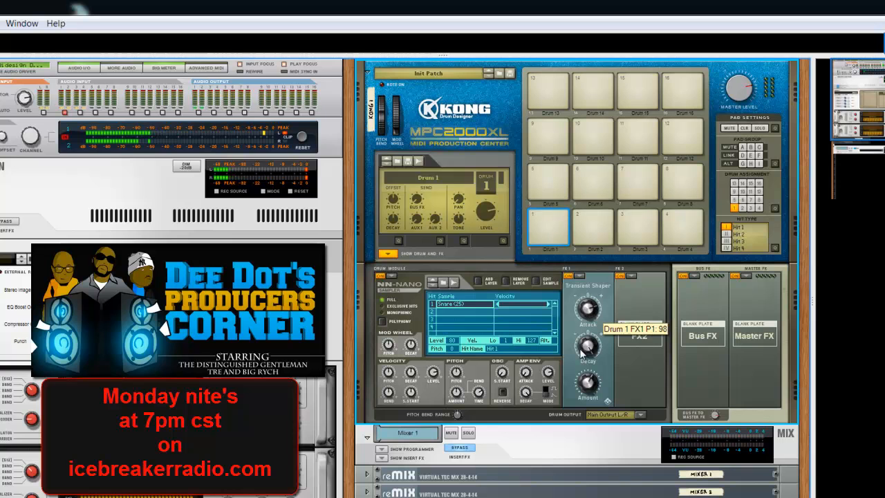
left_click(564, 218)
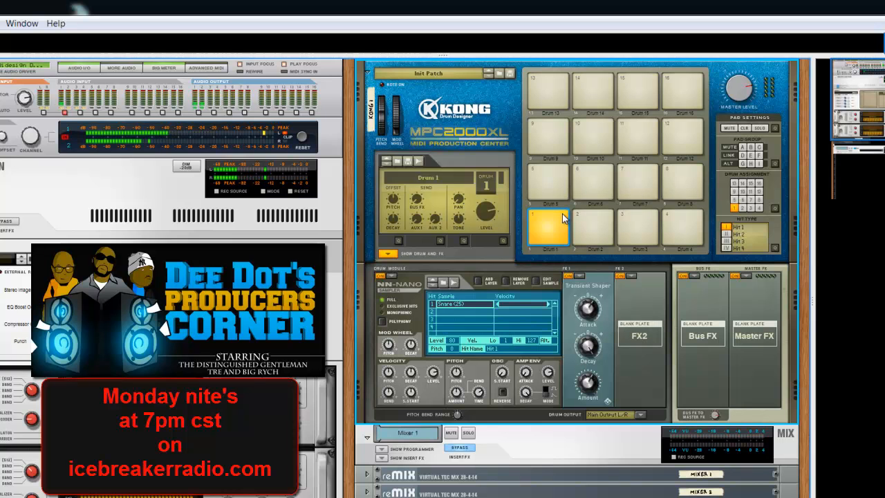
left_click(563, 219)
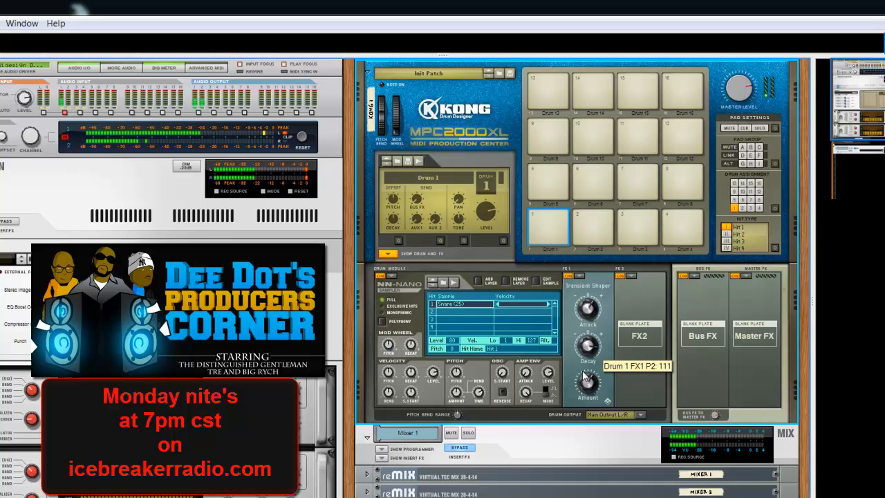
left_click(560, 218)
left_click(560, 219)
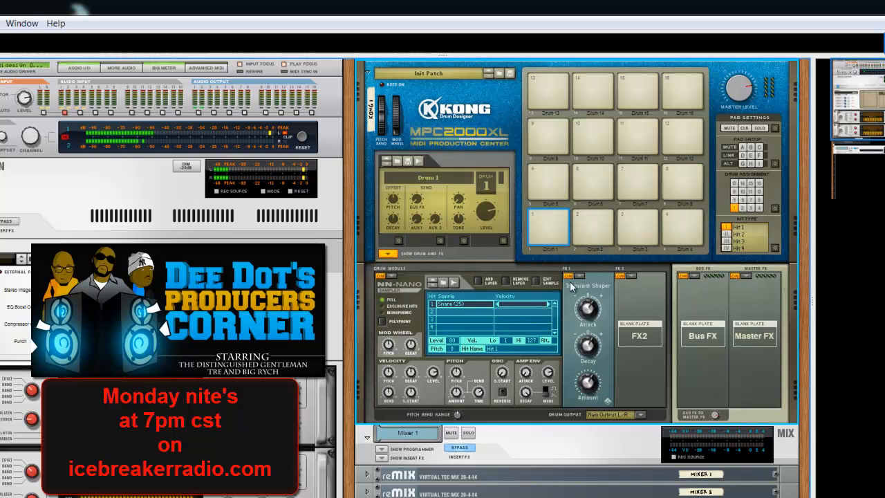
left_click(564, 215)
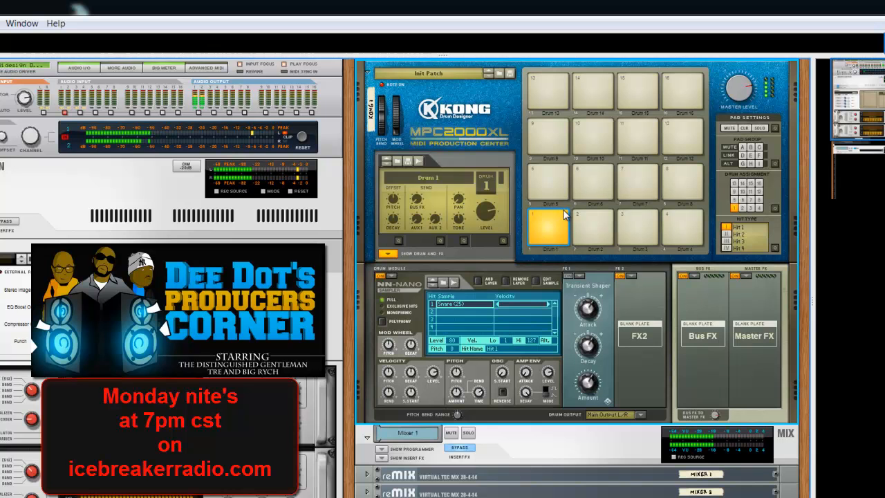
- Audition the snare on pad 1 repeatedly and compare it with the Transient Shaper switched off and on
left_click(564, 215)
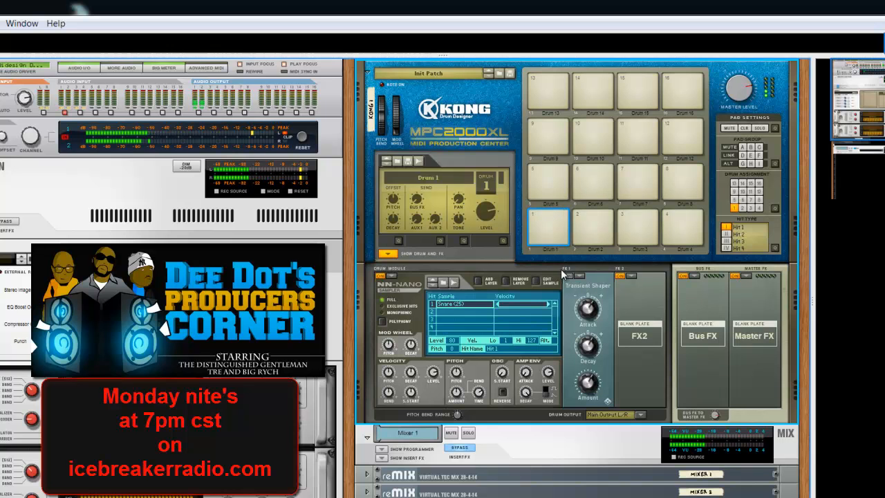
left_click(564, 214)
left_click(564, 214)
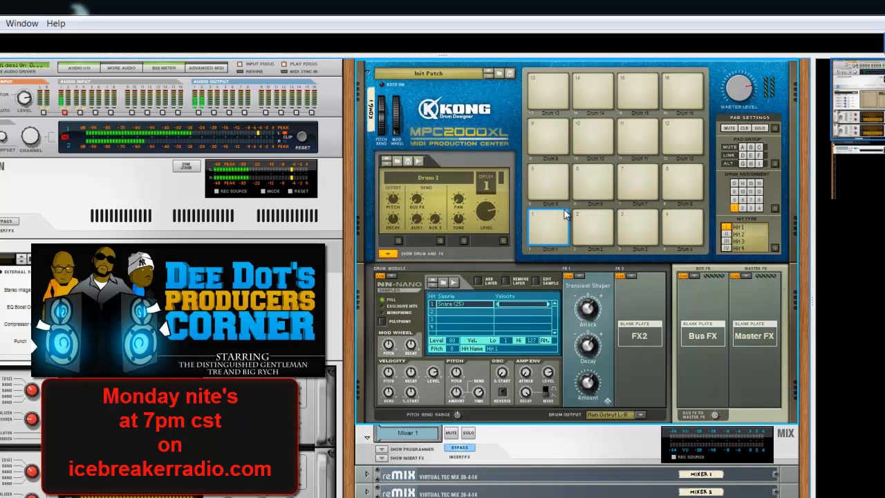
left_click(565, 212)
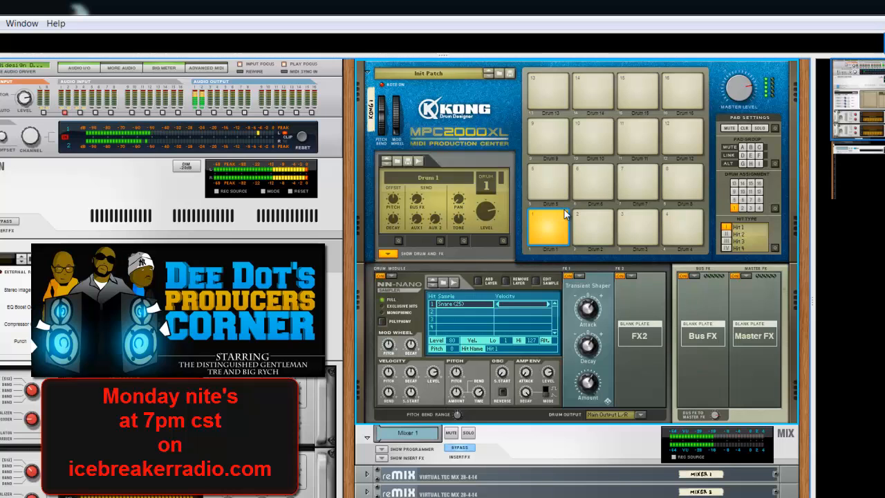
left_click(568, 276)
left_click(567, 212)
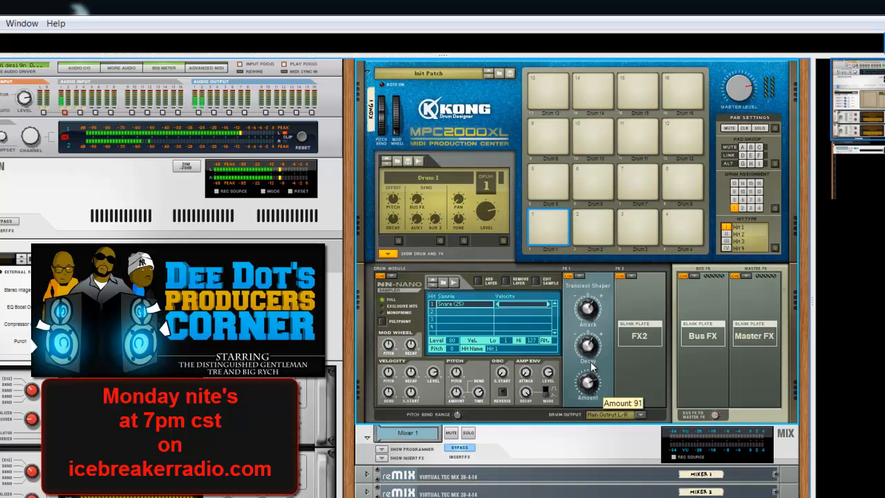
- Fine-tune the Transient Shaper's decay to 85 and attack to 94 while auditioning the snare on pad 1
left_click(566, 214)
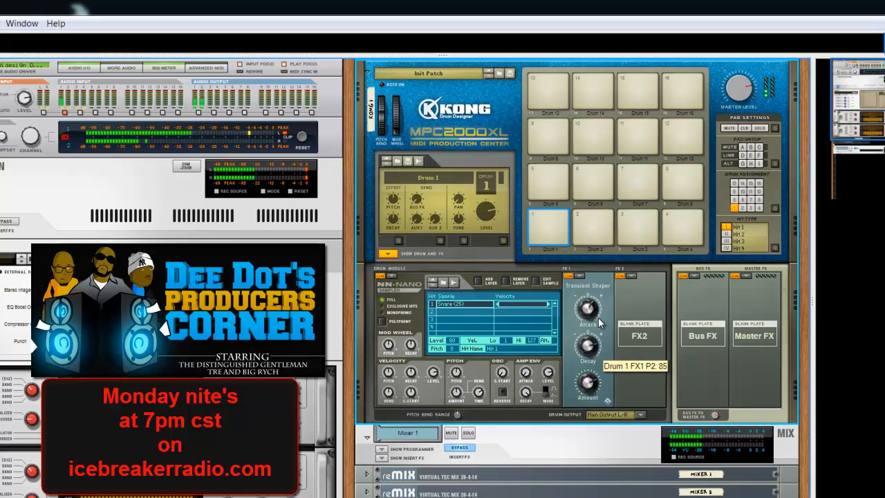
left_click(563, 217)
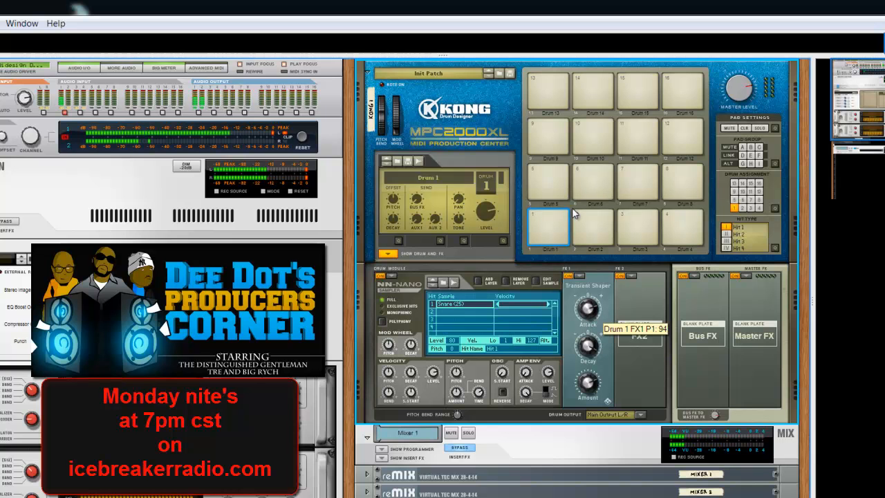
left_click(566, 220)
left_click(563, 212)
left_click(565, 211)
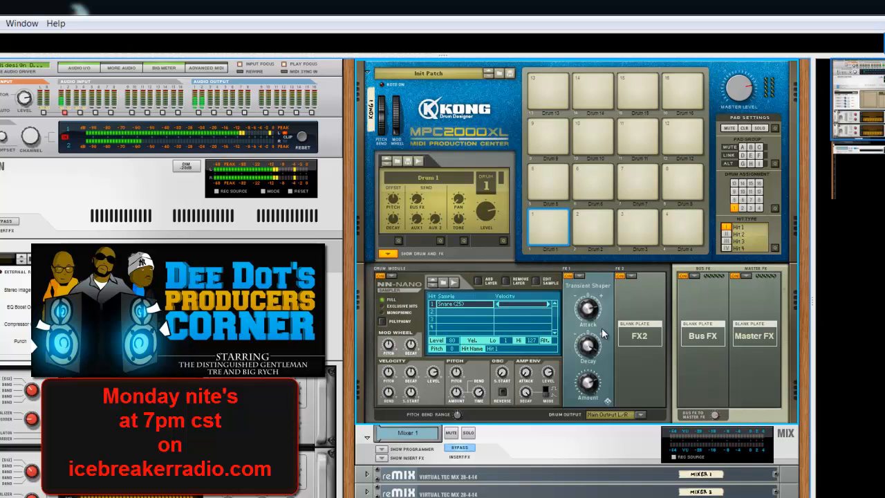
- Load a Parametric EQ into drum 1's FX2 slot
left_click(635, 277)
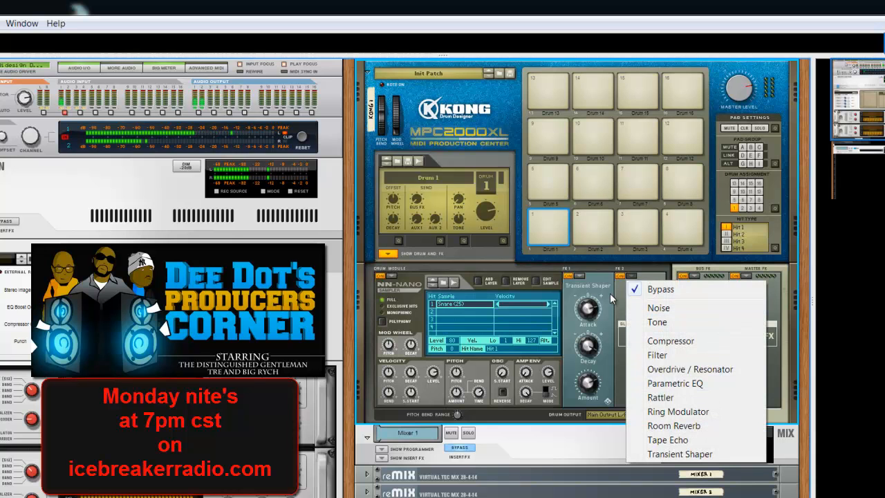
left_click(610, 294)
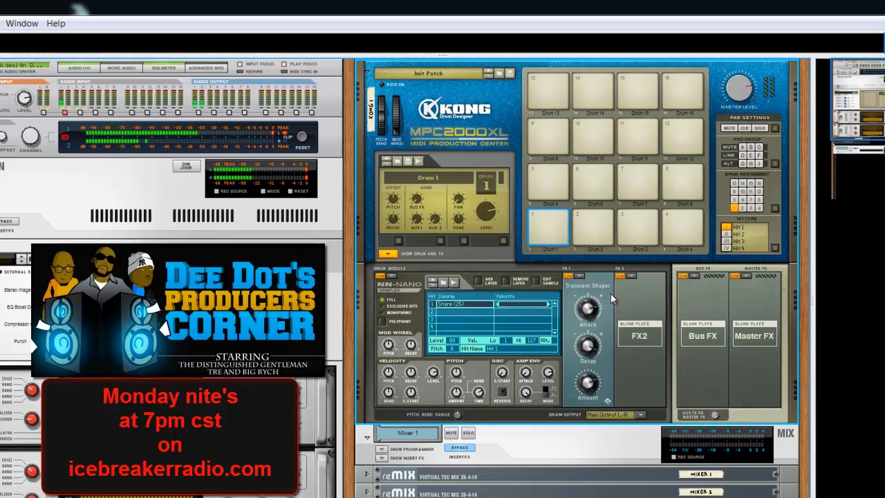
left_click(634, 278)
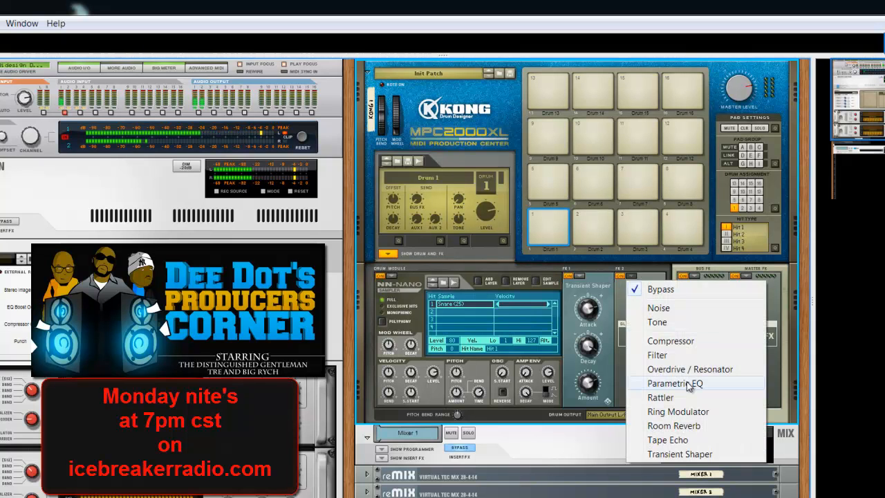
left_click(674, 383)
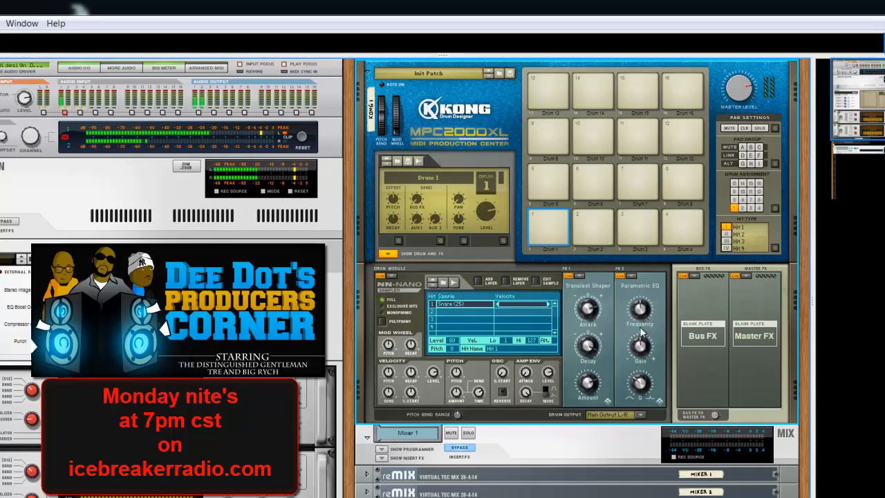
- Set the Parametric EQ's Q to 2 and frequency to 78, and adjust its gain
left_click_drag(641, 390, 639, 420)
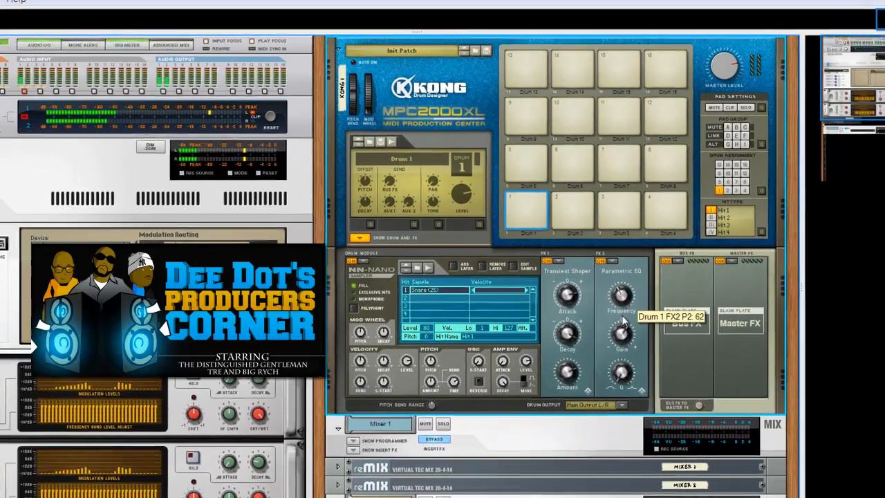
left_click_drag(624, 319, 626, 340)
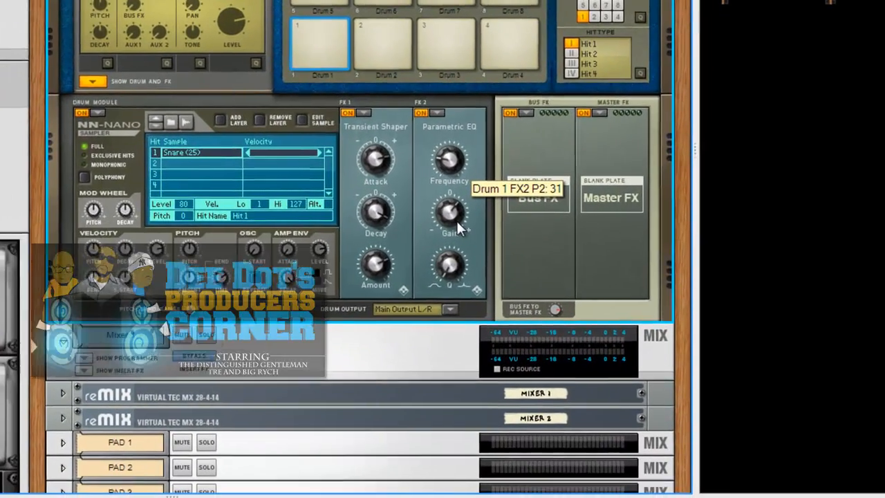
left_click_drag(456, 219, 464, 276)
left_click_drag(451, 122, 459, 90)
left_click_drag(466, 137, 468, 278)
mouse_move(444, 208)
left_mouse_down()
mouse_move(441, 165)
mouse_move(450, 207)
left_mouse_up()
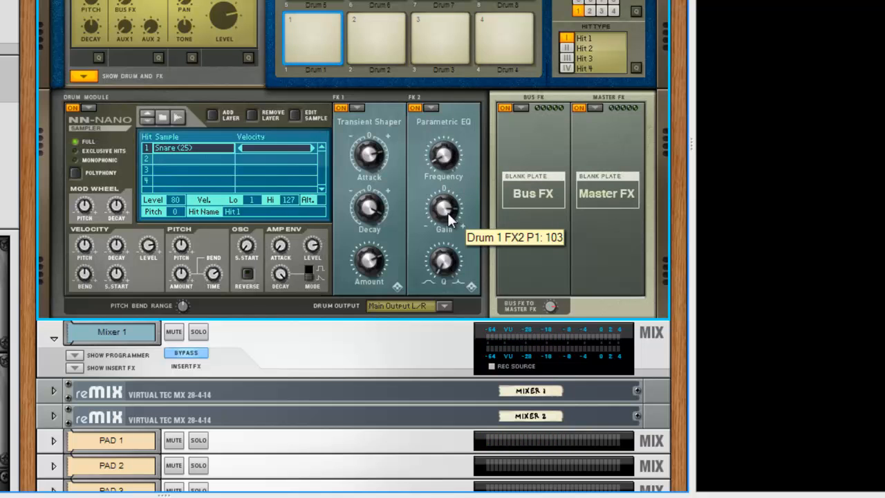
left_click_drag(442, 159, 450, 29)
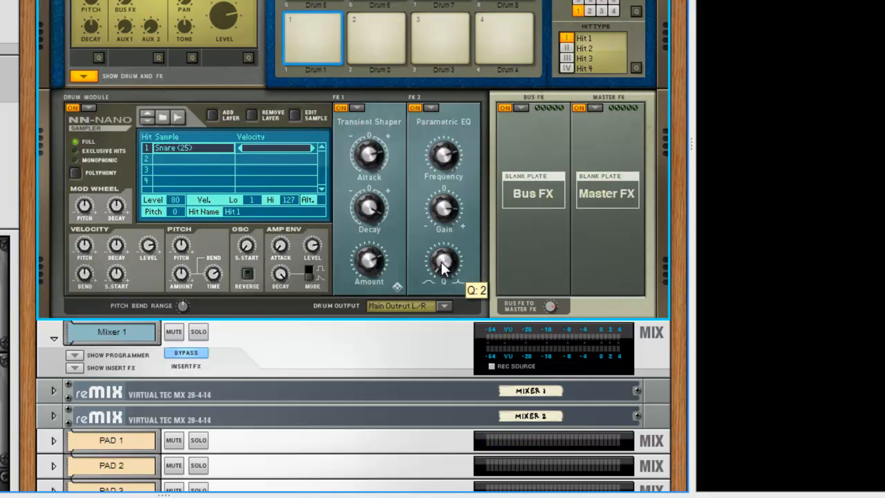
mouse_move(455, 204)
left_mouse_down()
mouse_move(449, 282)
mouse_move(458, 190)
left_mouse_up()
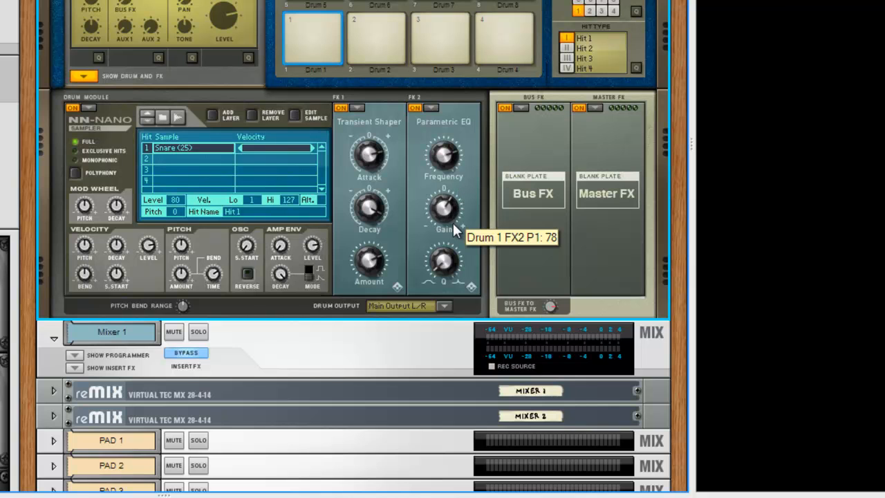
- Audition the snare on pad 1 and compare it with the FX2 Parametric EQ switched off and on
left_click(335, 24)
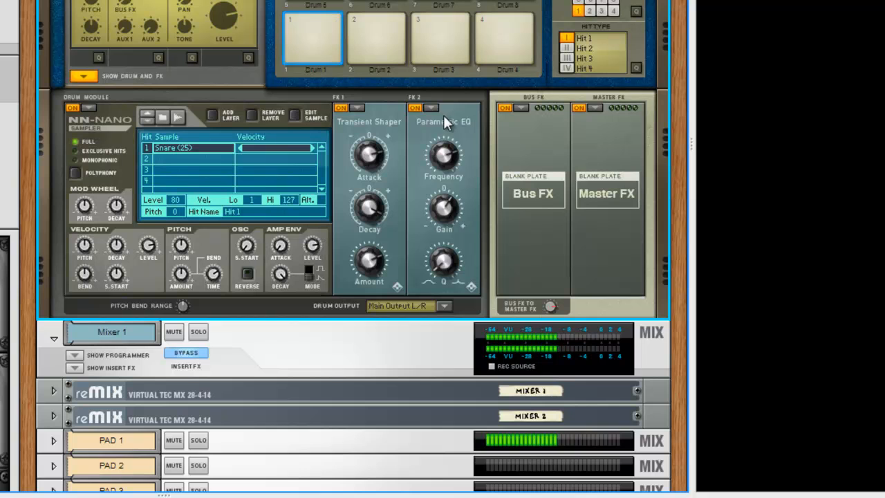
left_click(414, 107)
left_click(322, 21)
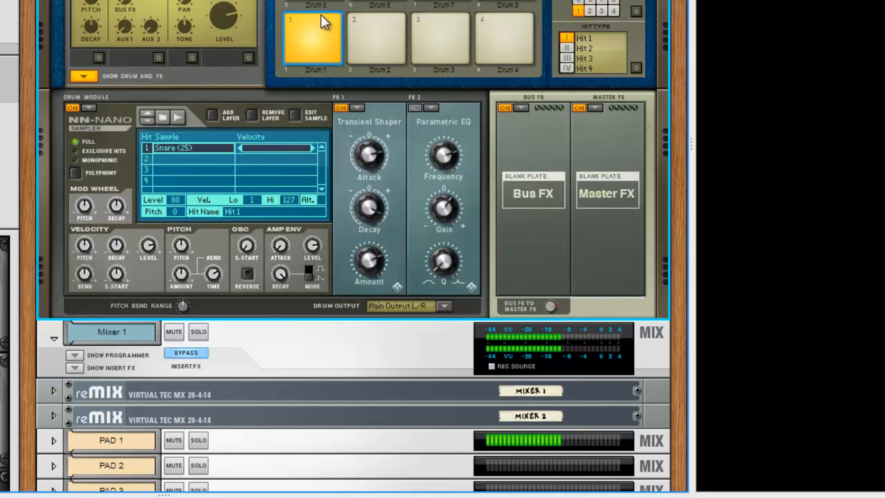
left_click(413, 107)
left_click(336, 23)
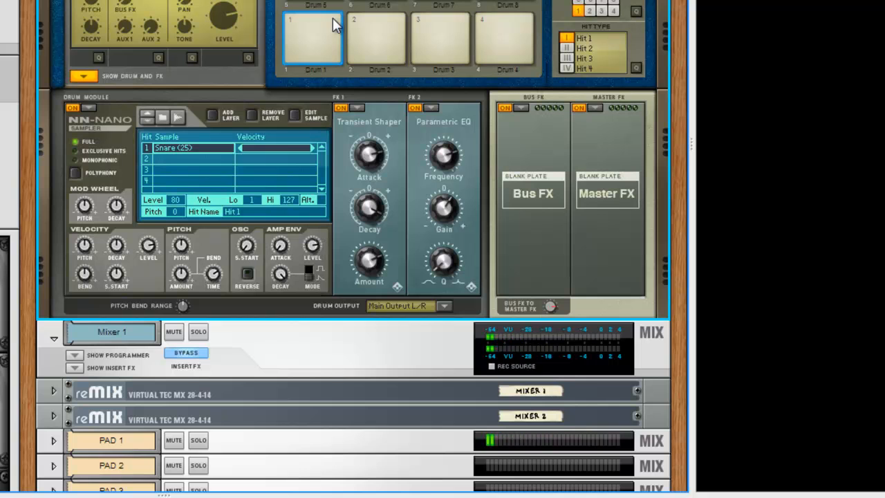
left_click(327, 22)
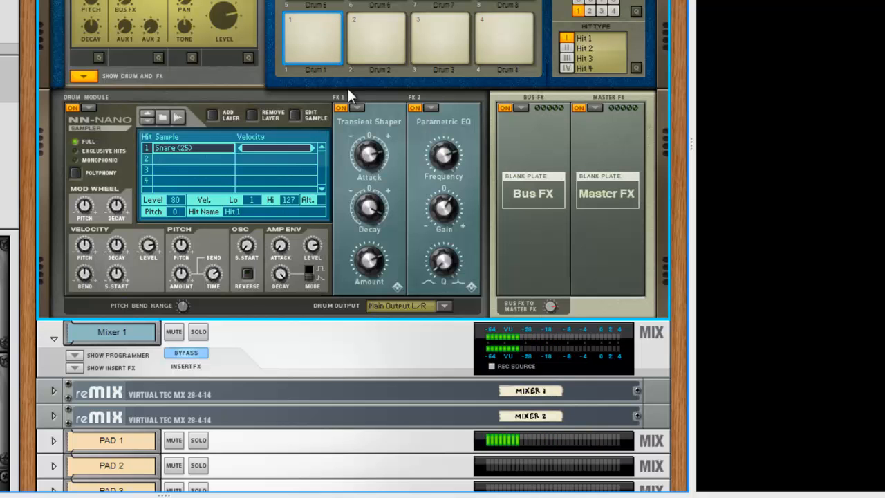
- Compare the snare with both the Transient Shaper and the Parametric EQ switched off and on again
left_click(372, 108)
left_click(414, 108)
left_click(326, 25)
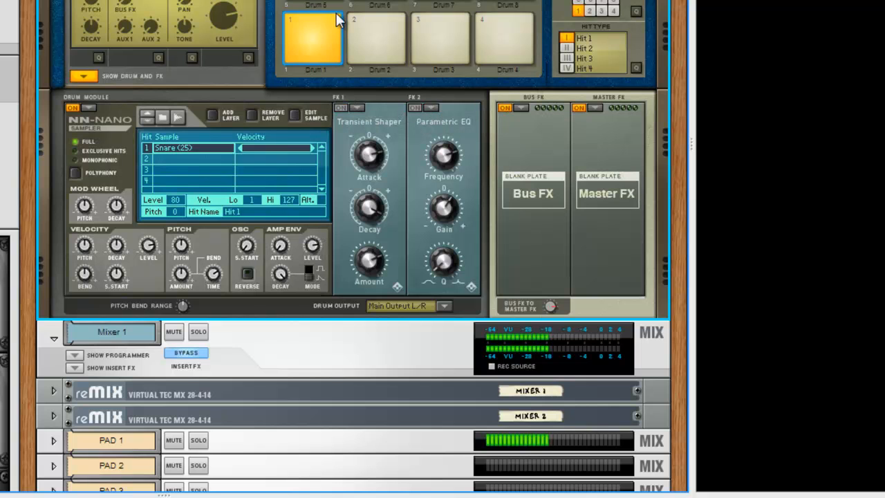
left_click(345, 109)
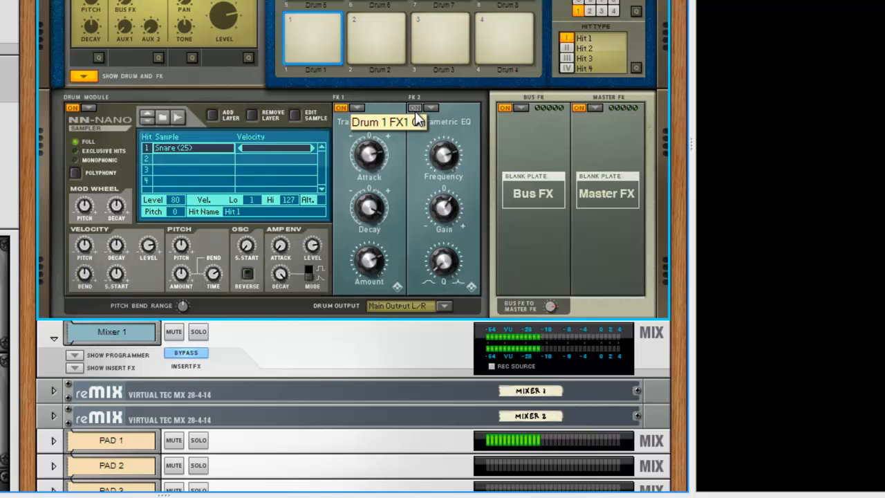
left_click(415, 108)
left_click(336, 25)
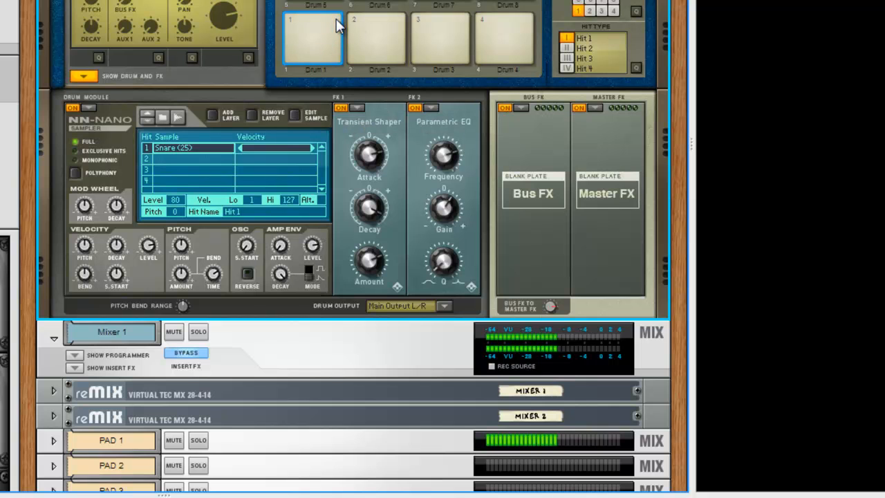
left_click(336, 25)
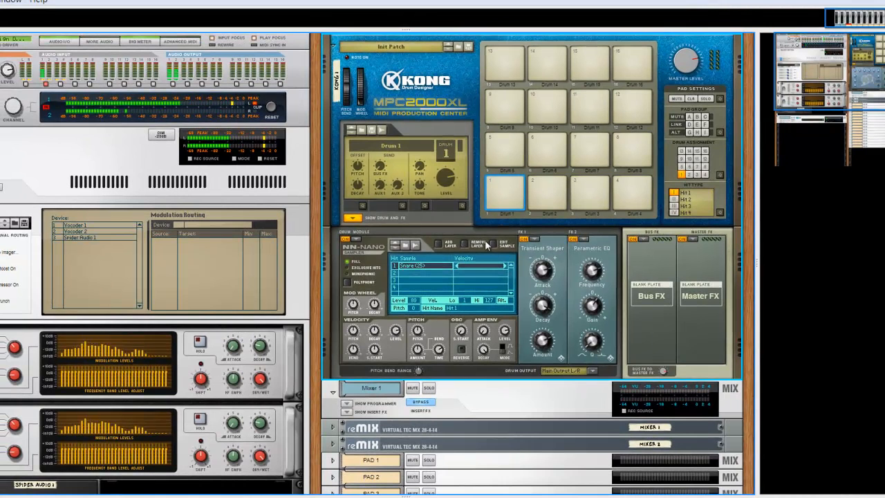
- Open Snare (25) in the sample editor and move its end marker to about 0.12 s, cutting the silence
left_click(493, 245)
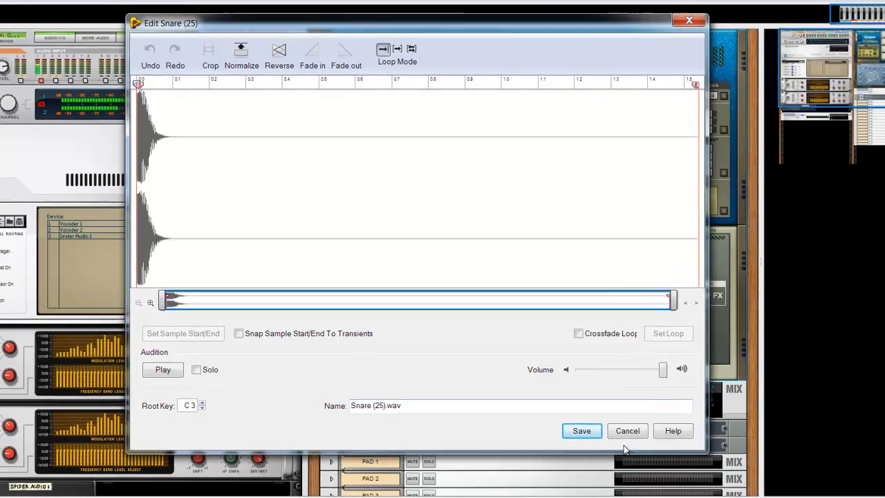
left_click(625, 430)
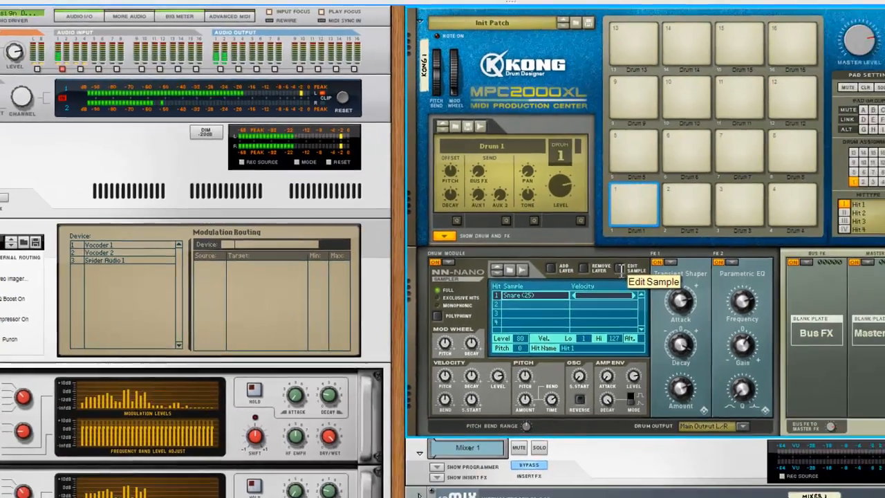
left_click(716, 278)
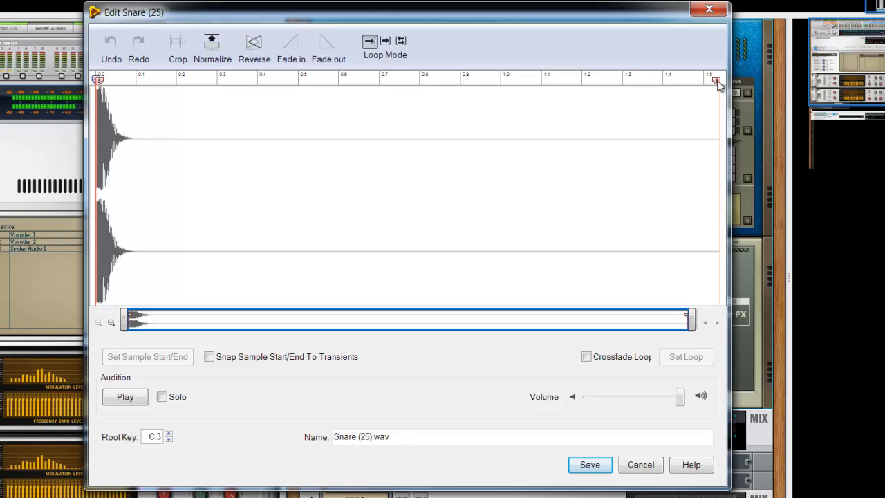
mouse_move(717, 81)
left_mouse_down()
mouse_move(136, 124)
mouse_move(145, 122)
left_mouse_up()
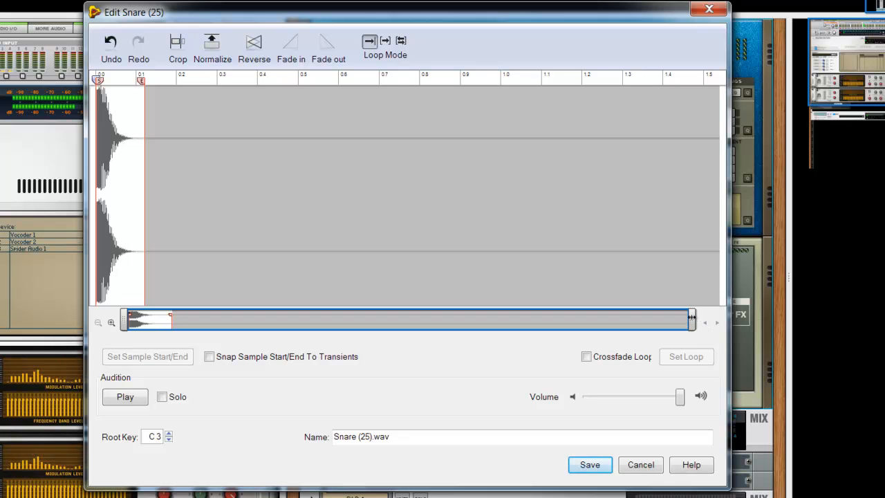
- Move the snare's end marker to about 0.14 s and inspect the decaying tail up close
mouse_move(677, 315)
left_mouse_down()
mouse_move(176, 316)
mouse_move(195, 317)
left_mouse_up()
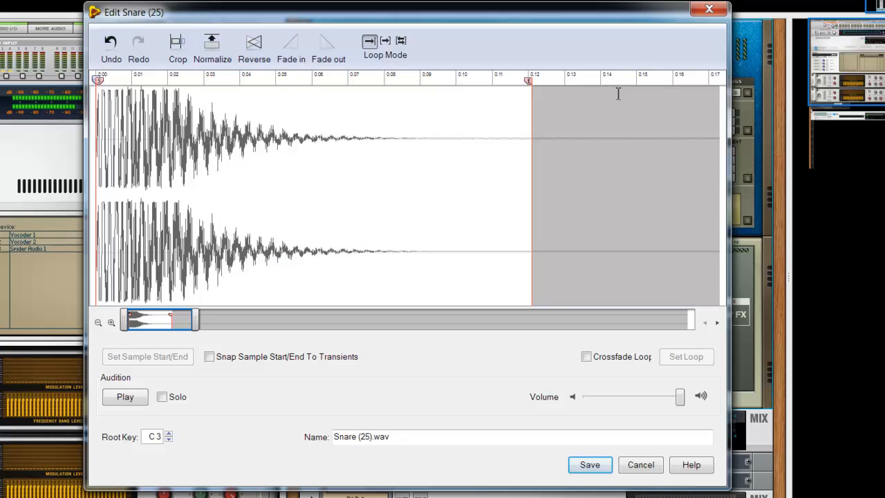
mouse_move(530, 81)
left_mouse_down()
mouse_move(723, 85)
mouse_move(568, 91)
mouse_move(705, 95)
mouse_move(779, 85)
mouse_move(413, 114)
mouse_move(83, 112)
left_mouse_up()
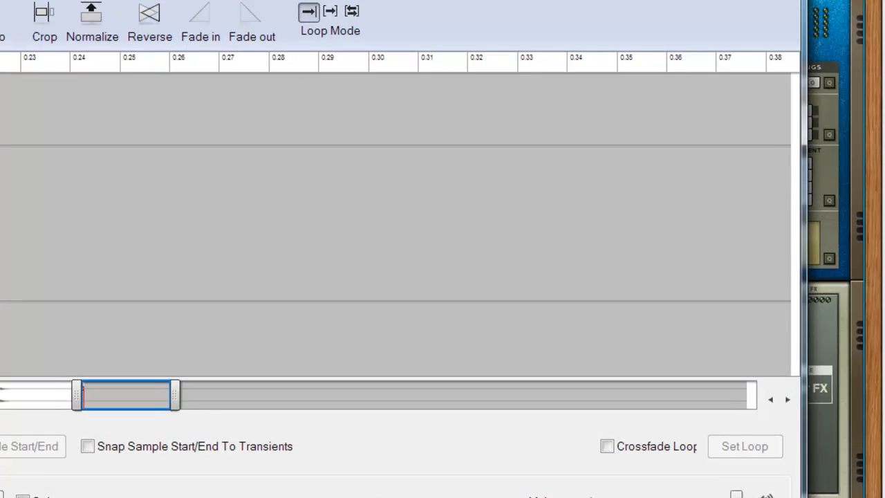
mouse_move(4, 114)
left_mouse_down()
mouse_move(174, 154)
mouse_move(483, 151)
mouse_move(377, 176)
mouse_move(397, 165)
left_mouse_up()
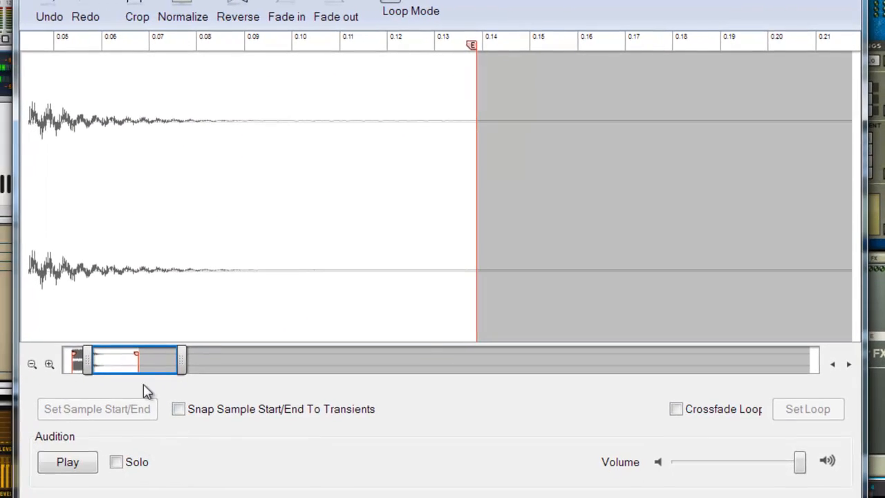
mouse_move(182, 364)
left_mouse_down()
mouse_move(111, 361)
mouse_move(141, 366)
left_mouse_up()
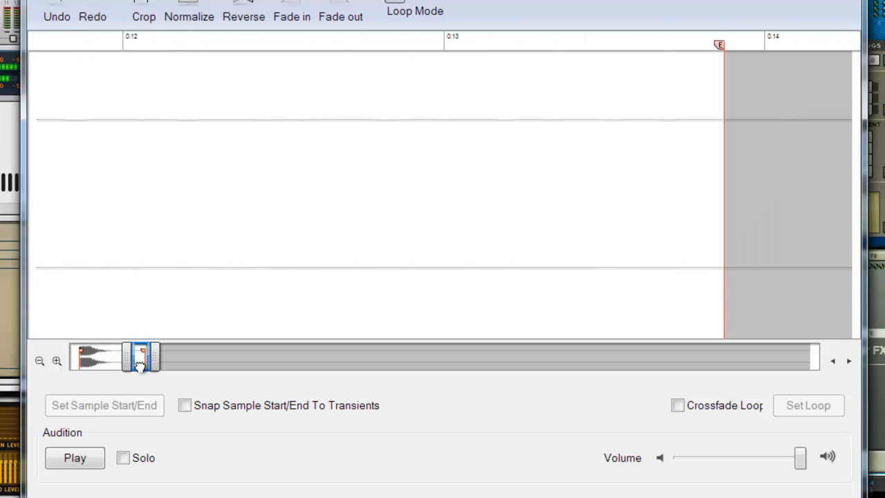
left_click_drag(474, 148, 541, 109)
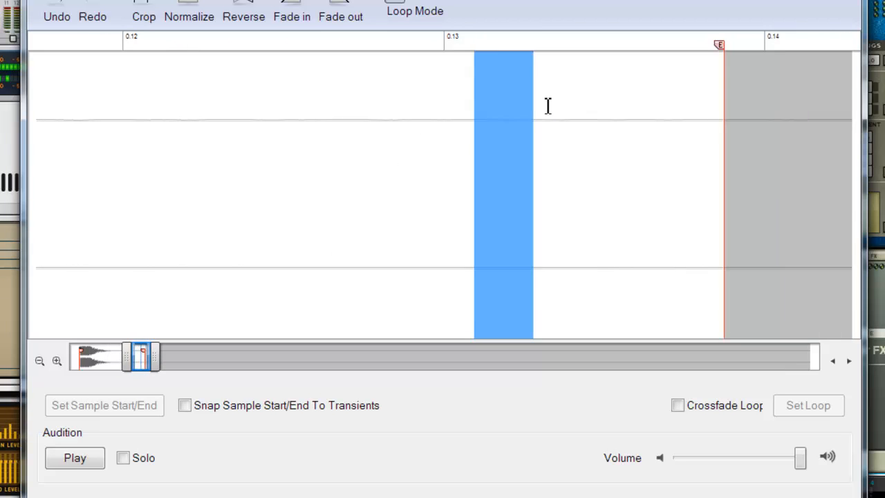
left_click(607, 128)
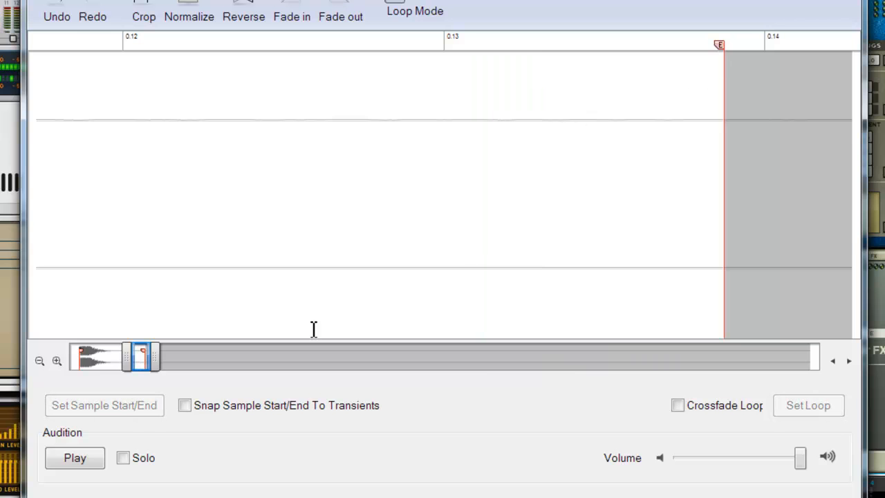
left_click_drag(124, 355, 40, 361)
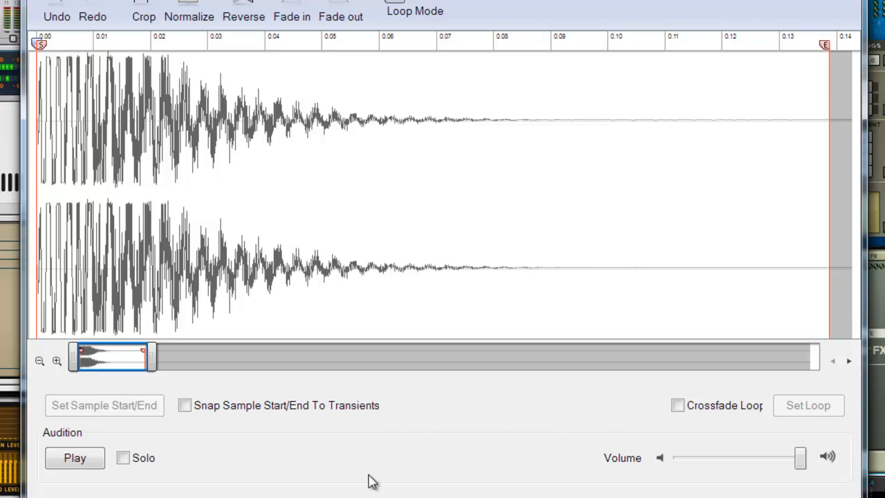
- Audition the trimmed snare sample three times in the sample editor
left_click(81, 469)
left_click(80, 468)
left_click(79, 468)
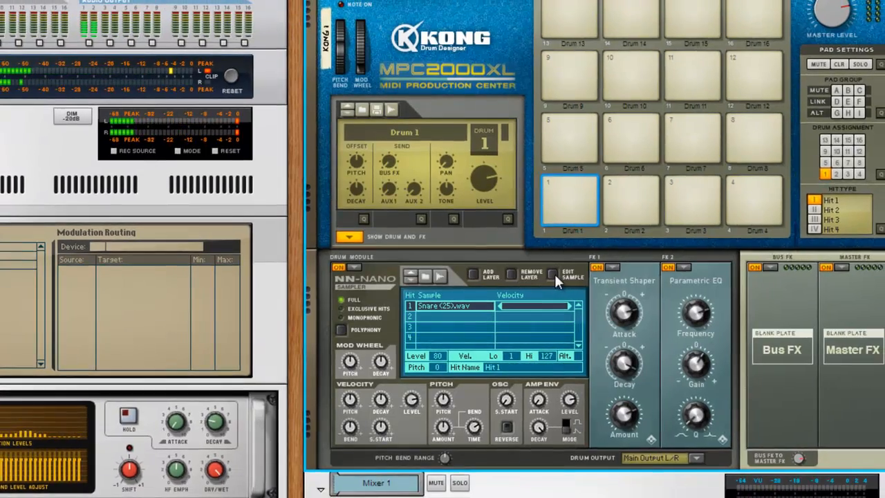
- Reopen Snare (25).wav in the sample editor and fade out its tail from about 0.10 s to the end marker, keeping the edit
left_click(554, 273)
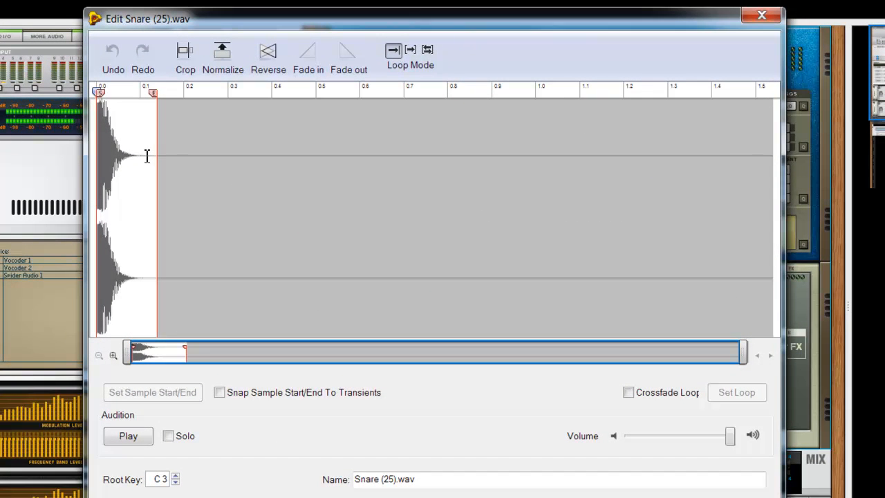
left_click_drag(143, 156, 159, 167)
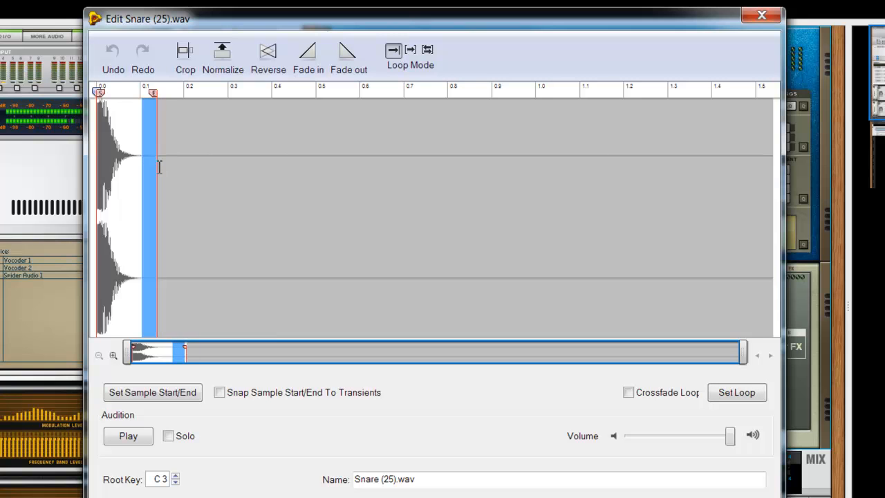
left_click_drag(743, 348, 232, 354)
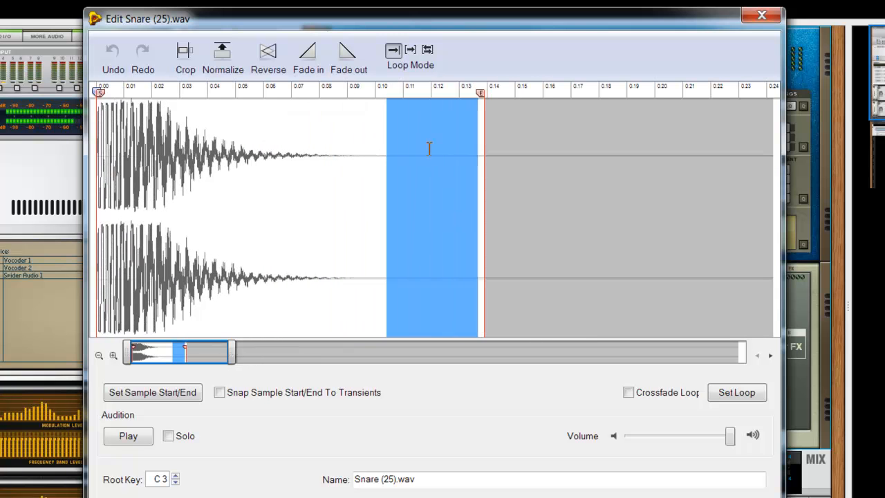
left_click_drag(385, 163, 487, 175)
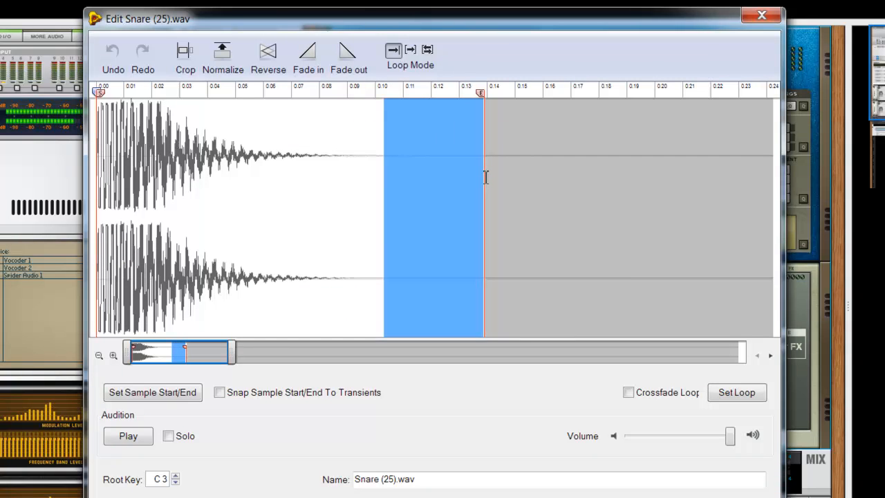
left_click(348, 56)
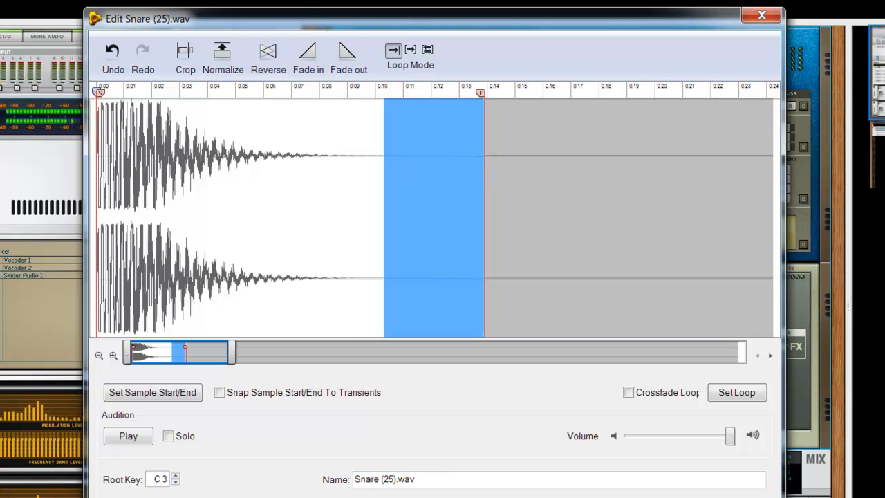
key("Return")
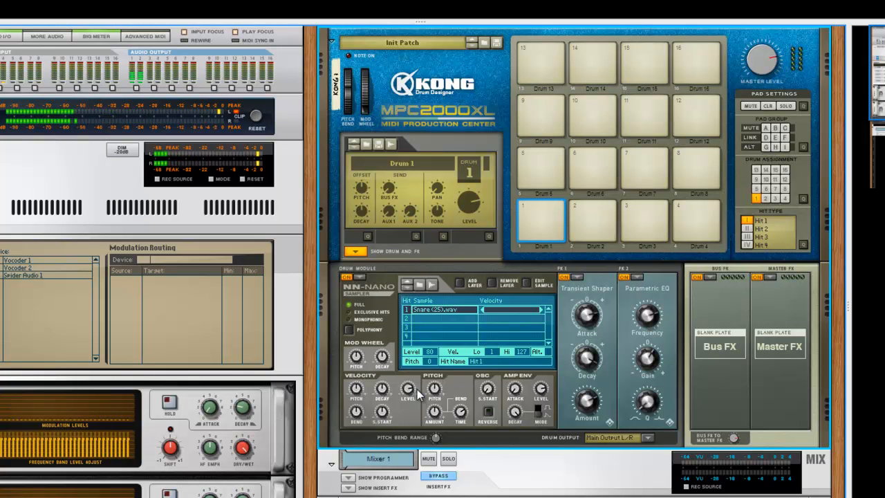